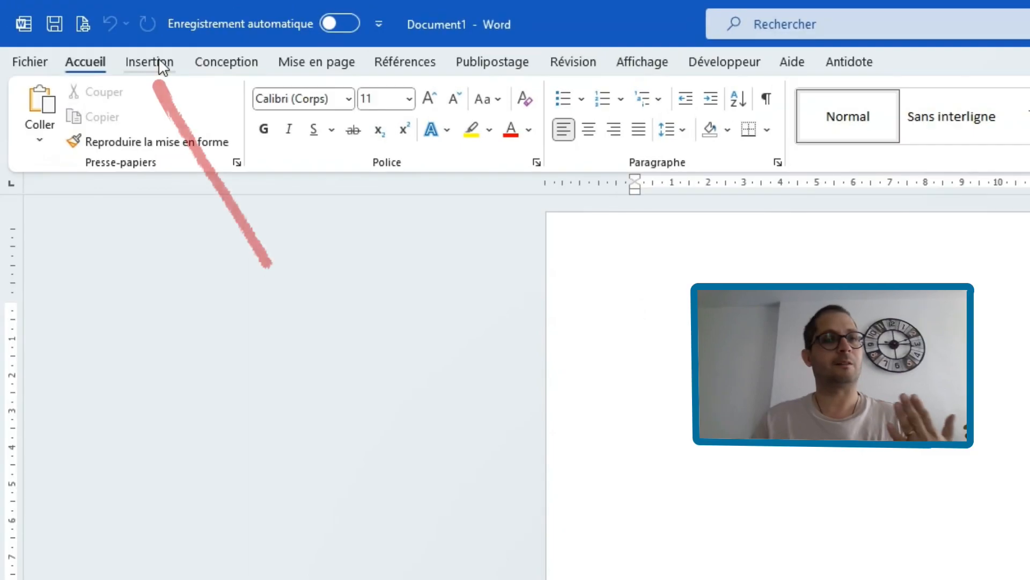
- Insert a table with three columns and two rows into the blank document
{"action": "left_click", "coordinate": [83, 34]}
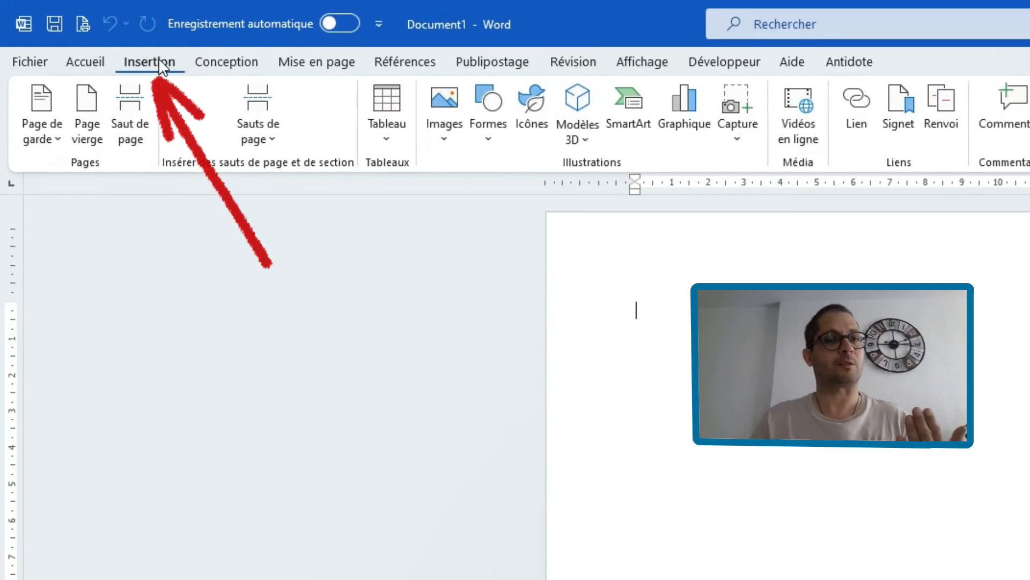
{"action": "left_click", "coordinate": [385, 142]}
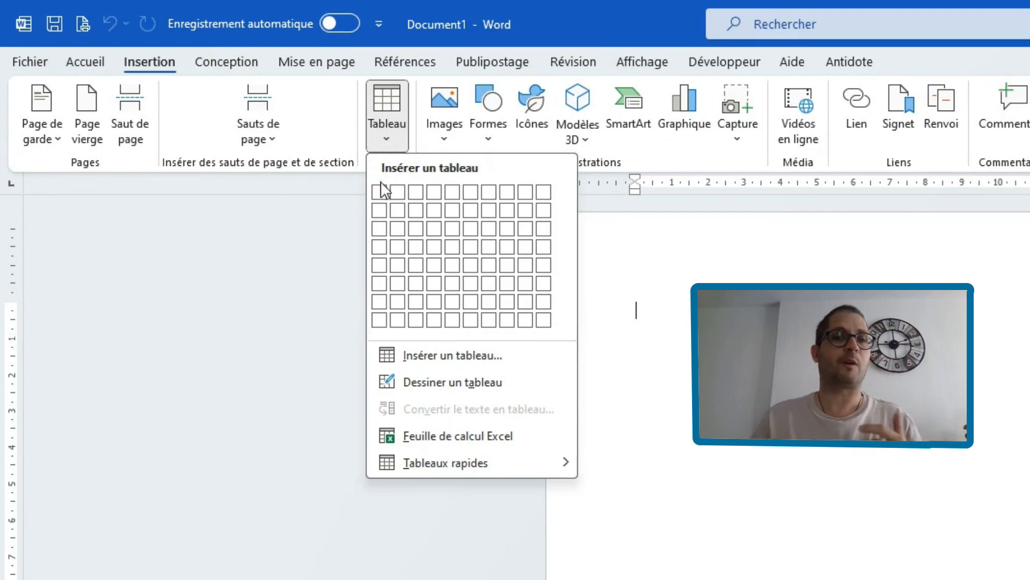
{"action": "left_click", "coordinate": [416, 212]}
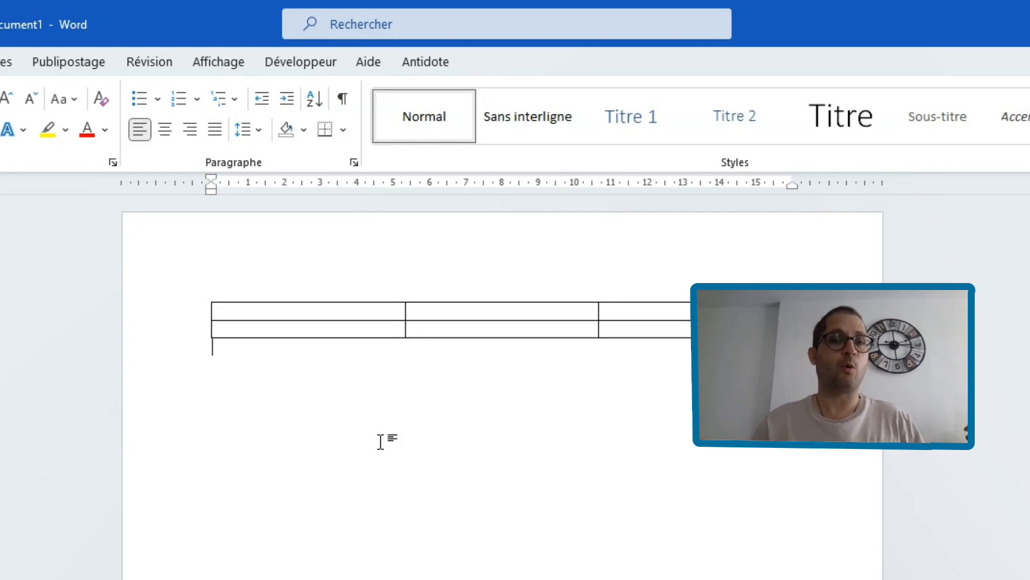
- Insert the picture Photo PH-P from the Images protégées folder in Images PH Formation into the table's first cell
{"action": "left_click", "coordinate": [273, 310]}
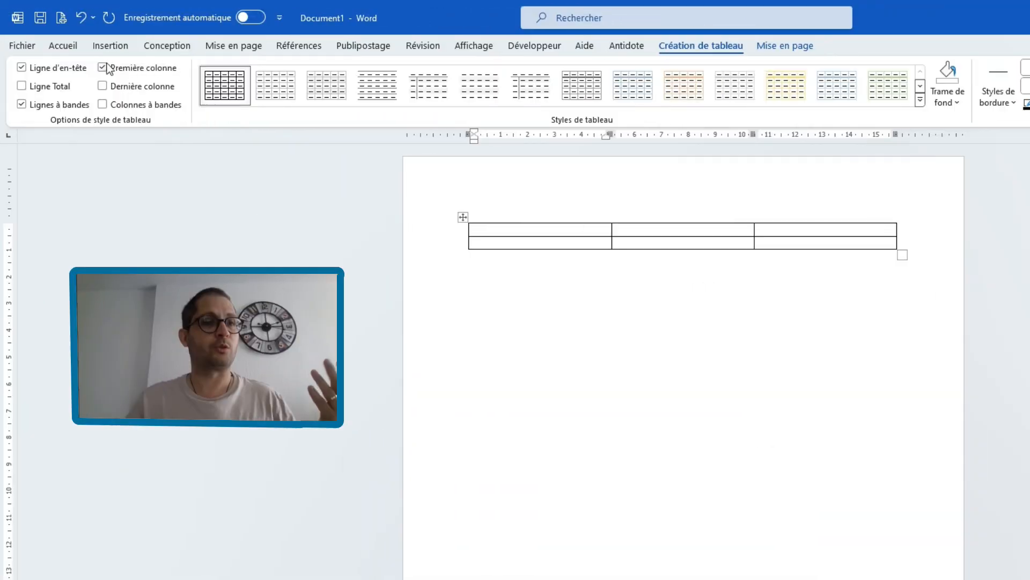
{"action": "left_click", "coordinate": [110, 45]}
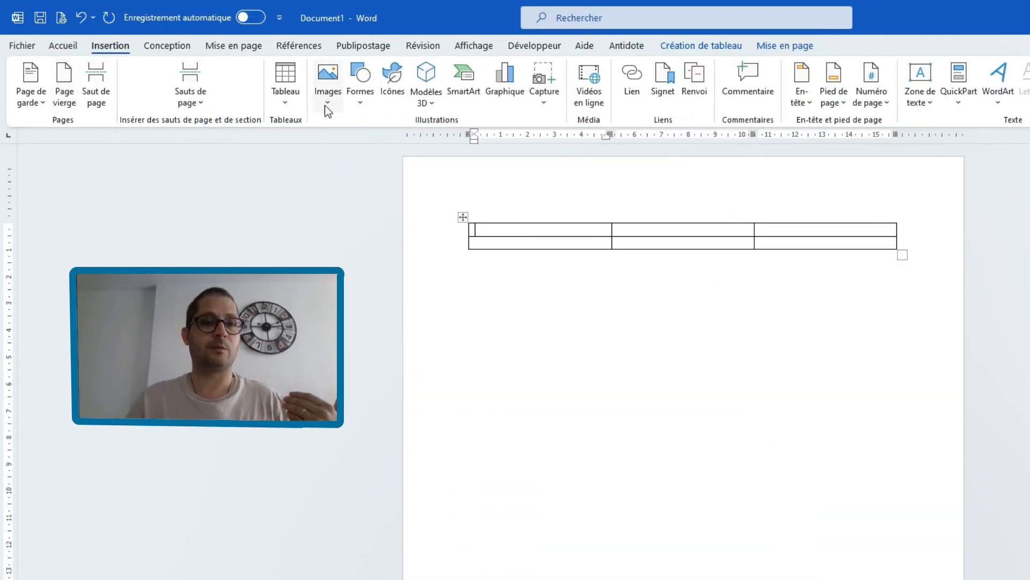
{"action": "left_click", "coordinate": [327, 105]}
{"action": "left_click", "coordinate": [363, 147]}
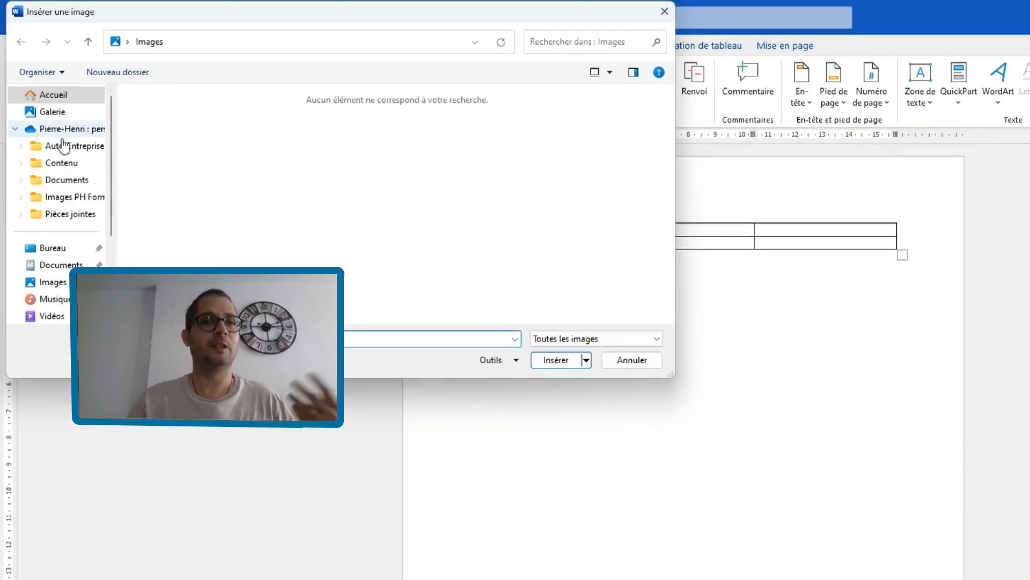
{"action": "left_click", "coordinate": [69, 197]}
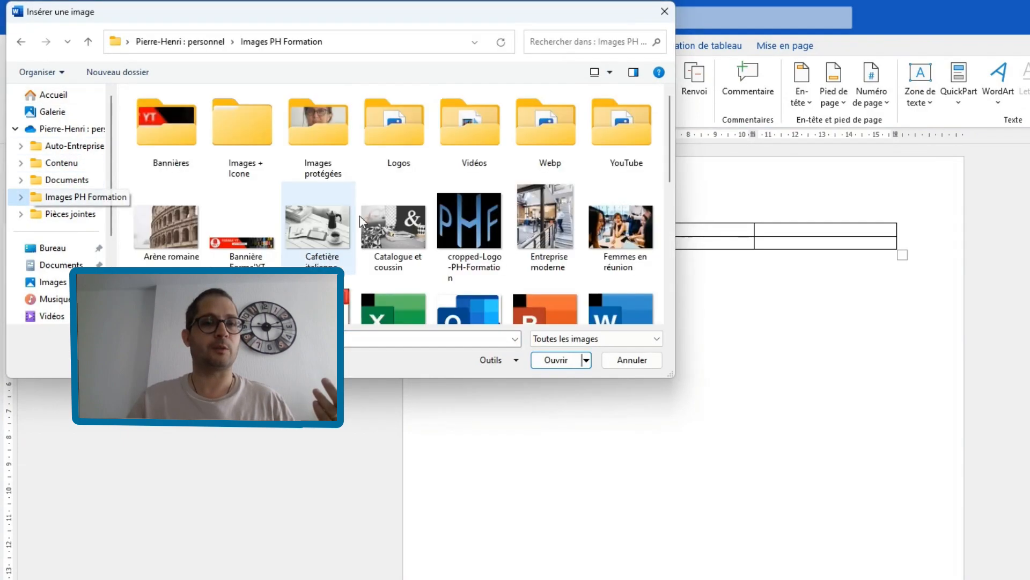
{"action": "double_click", "coordinate": [333, 127]}
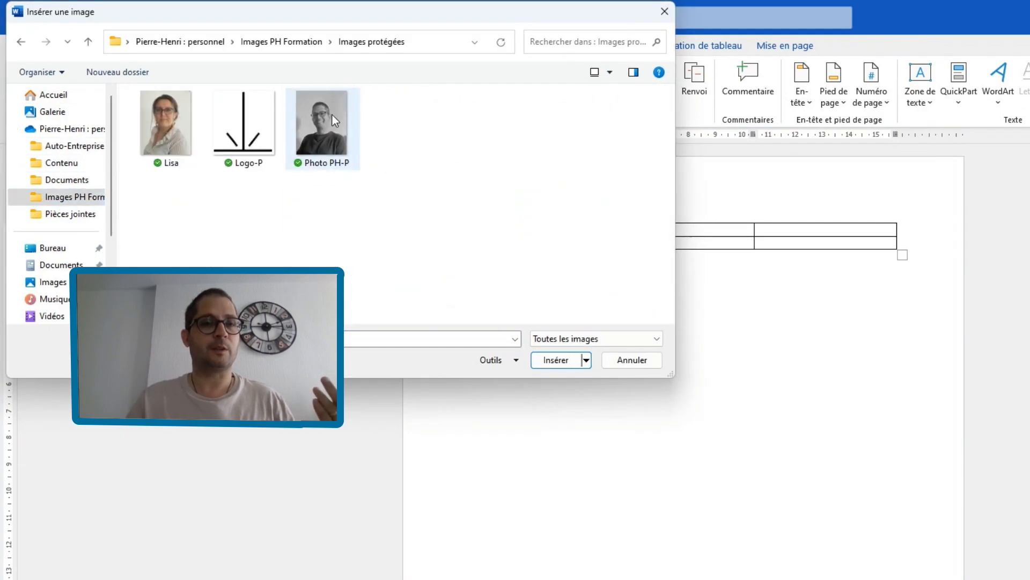
{"action": "double_click", "coordinate": [333, 115]}
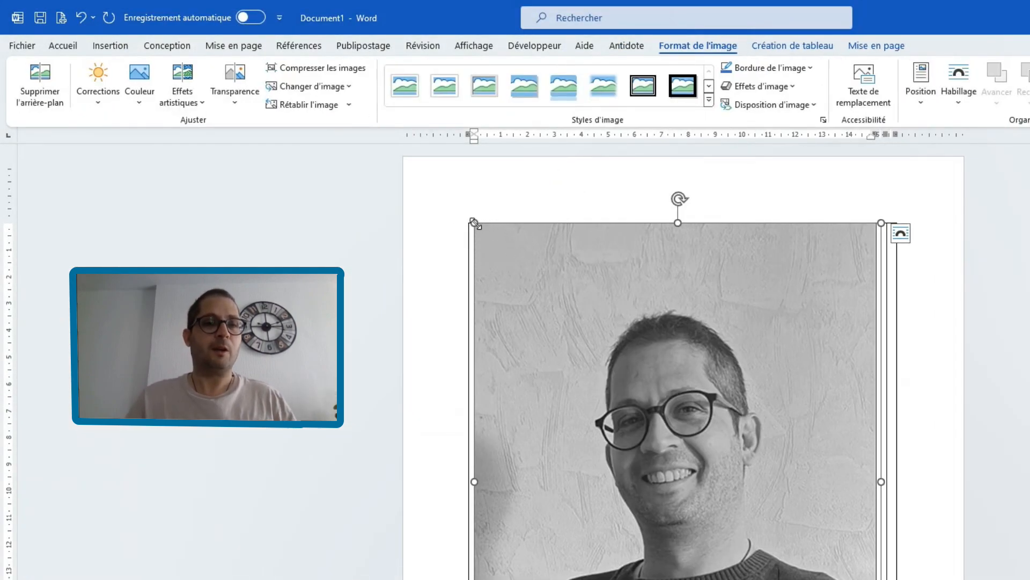
- Shrink the portrait in the first cell proportionally to about 2.4 cm wide, then deselect it
{"action": "left_click_drag", "start_coordinate": [474, 223], "coordinate": [434, 288]}
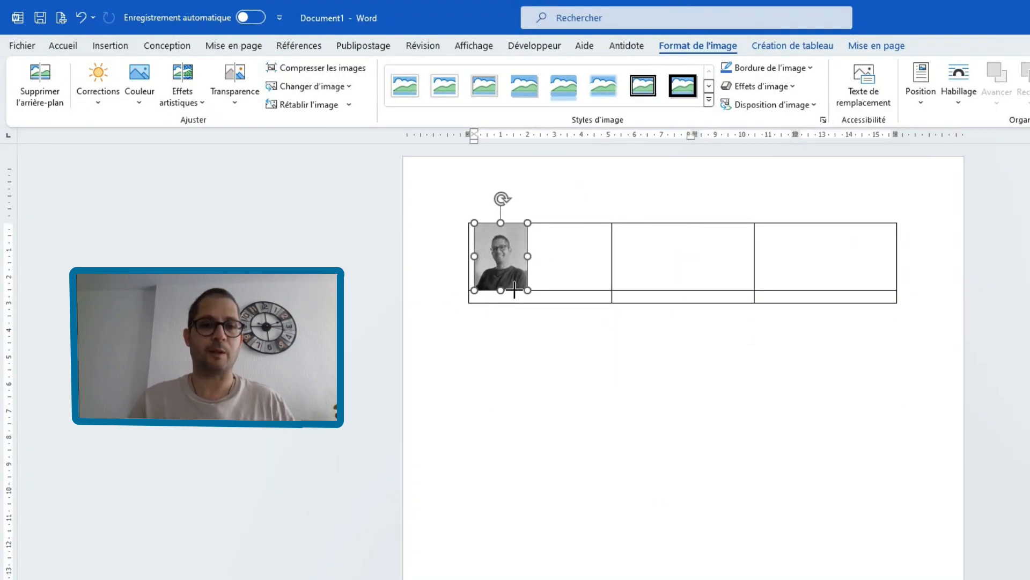
{"action": "left_click_drag", "start_coordinate": [514, 289], "coordinate": [514, 306]}
{"action": "left_click", "coordinate": [641, 408]}
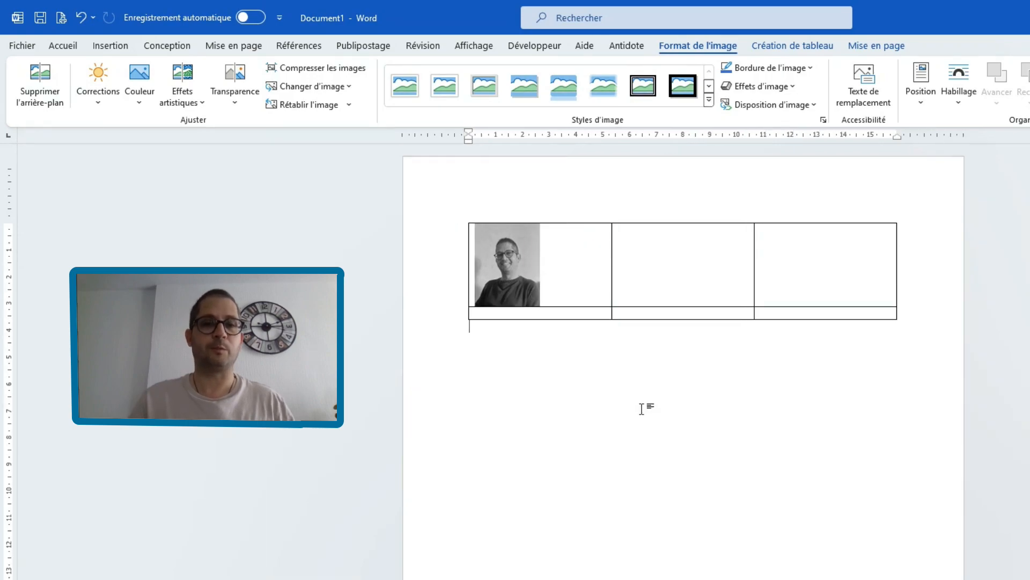
- Enter the person's full name in the top row's middle cell, followed by a blank line
{"action": "left_click", "coordinate": [646, 246]}
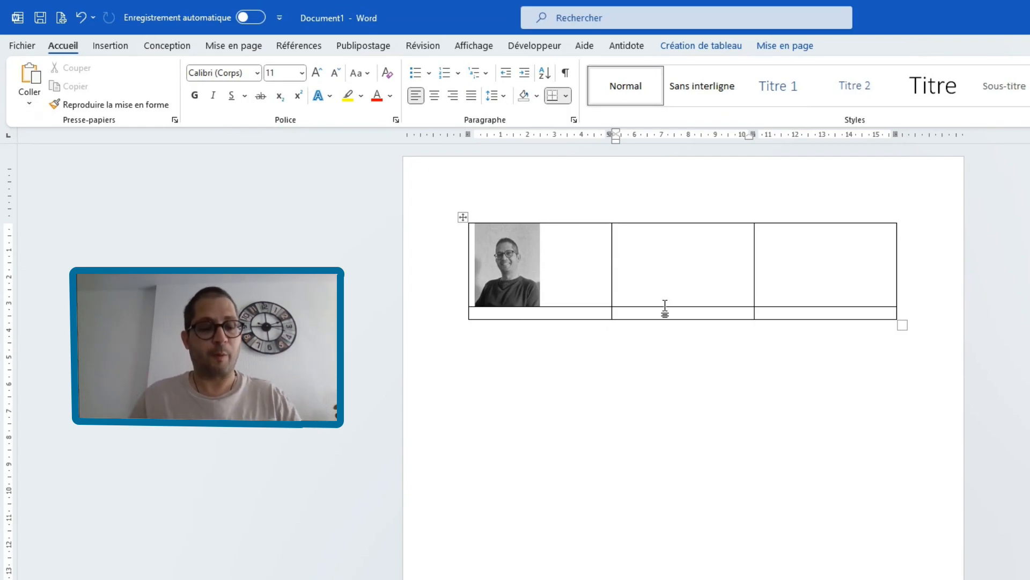
{"action": "type", "text": "sc"}
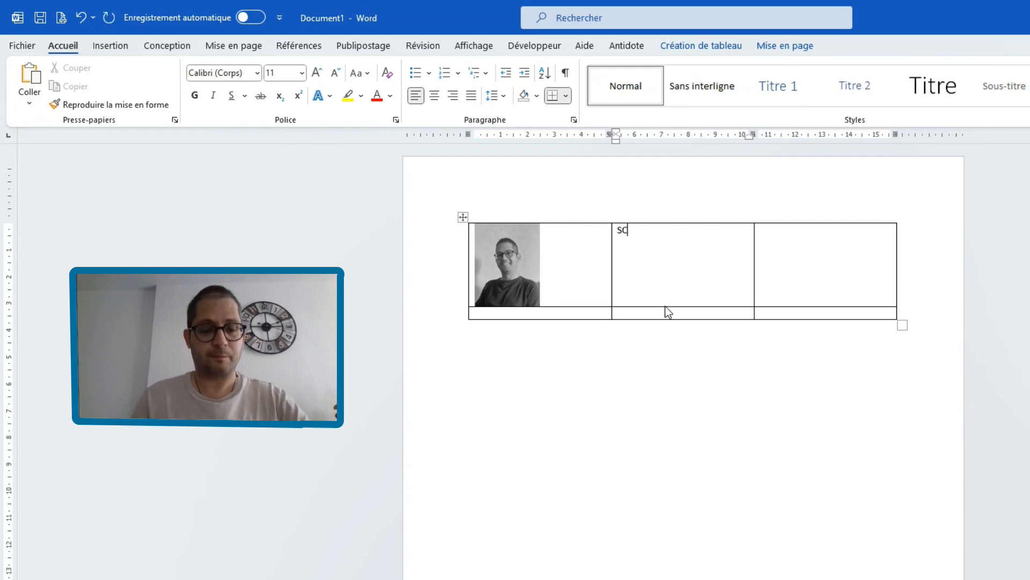
{"action": "type", "text": "IORTINO Pi"}
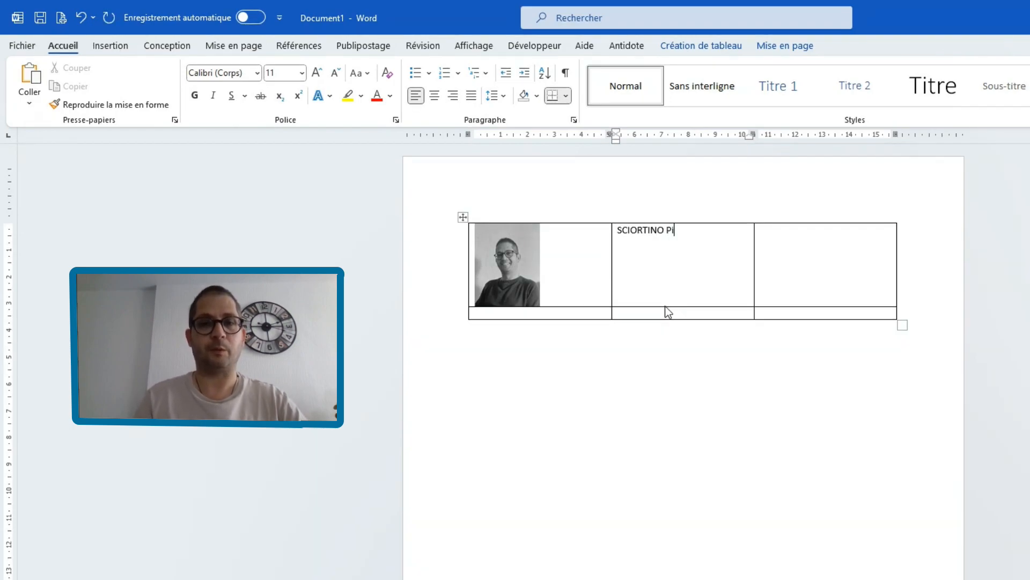
{"action": "type", "text": "erre-Henr"}
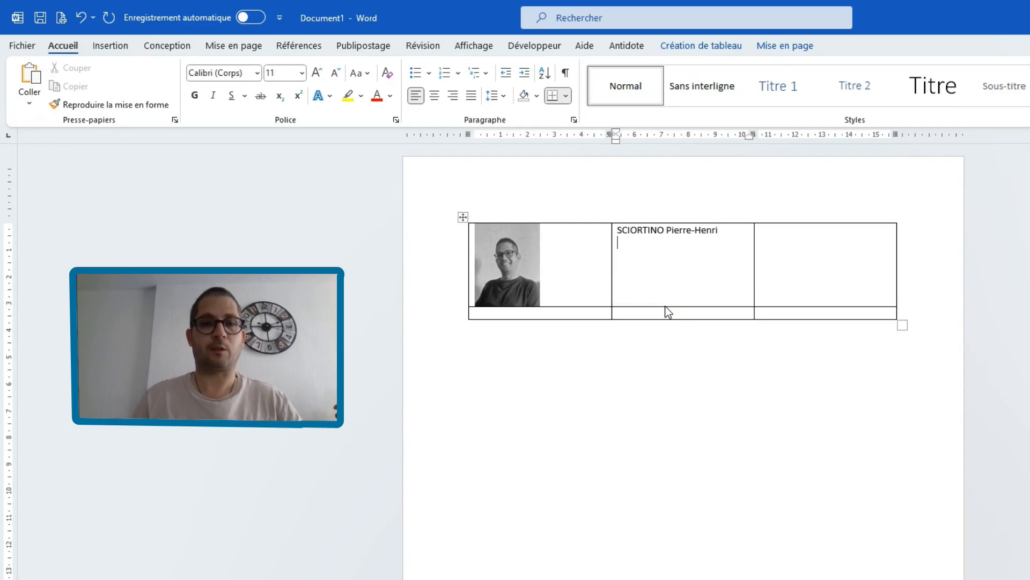
{"action": "type", "text": "i"}
{"action": "key", "text": "Return"}
{"action": "key", "text": "Return"}
- Add the job title "Formateur – Dompteur de Belles-Mères" below the name in the middle cell
{"action": "type", "text": "Formateur -"}
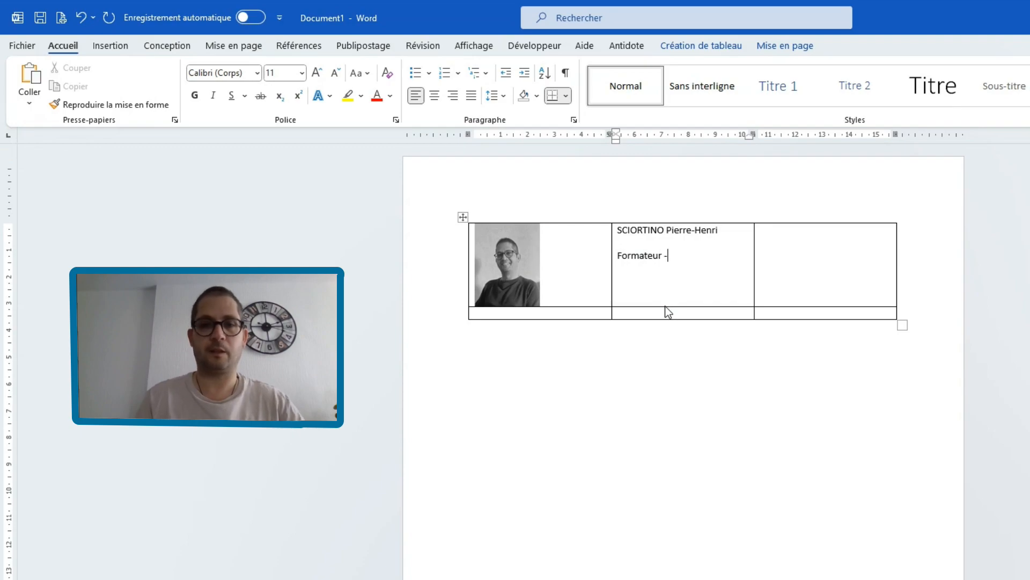
{"action": "type", "text": " Dompteur de "}
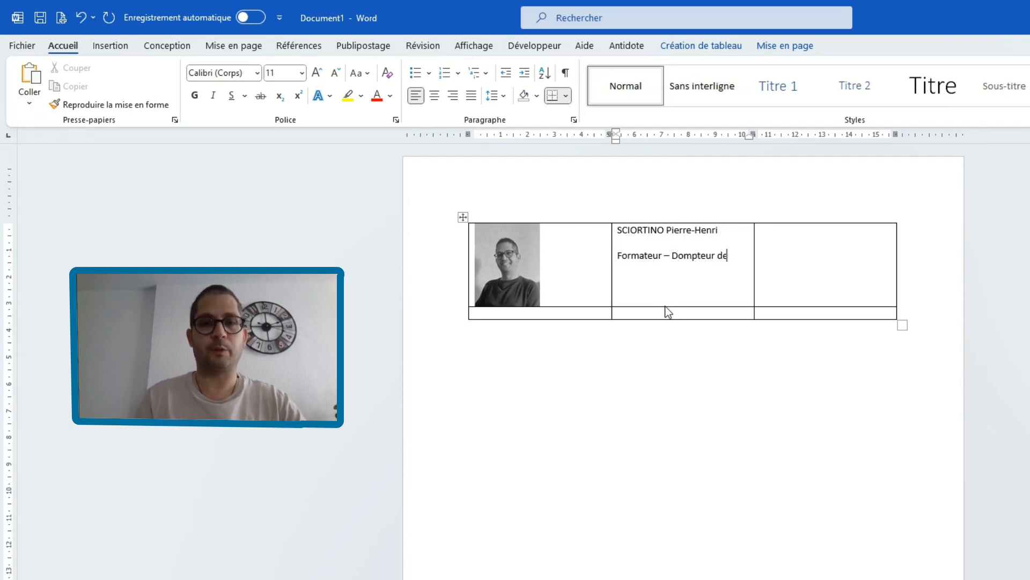
{"action": "type", "text": "Belles"}
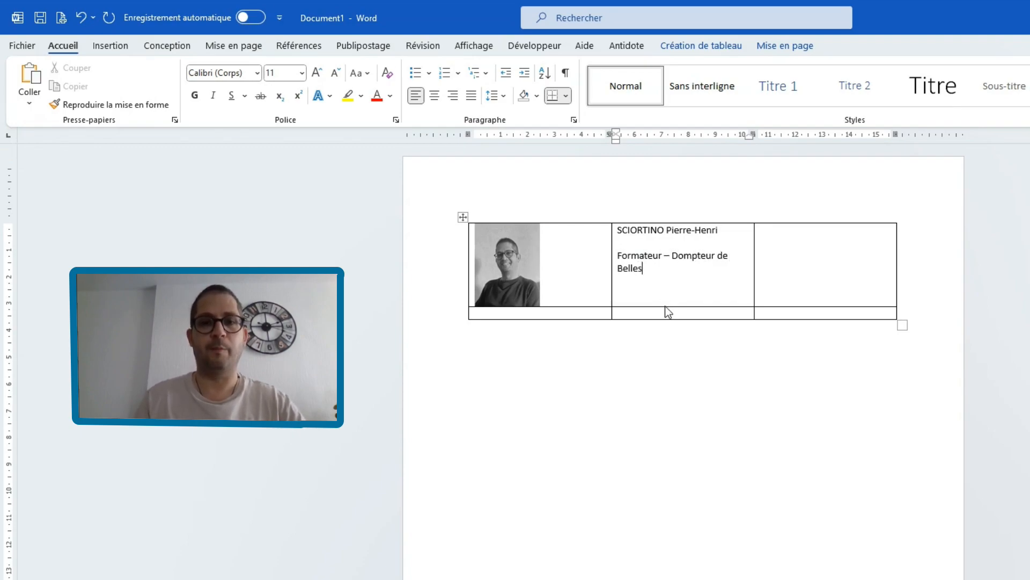
{"action": "type", "text": "-Mère"}
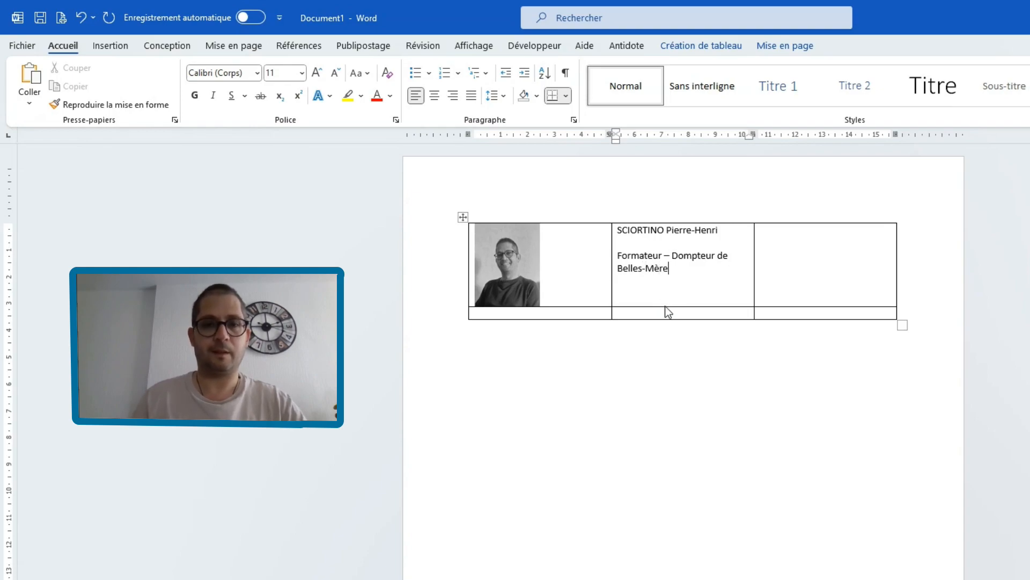
{"action": "type", "text": "s"}
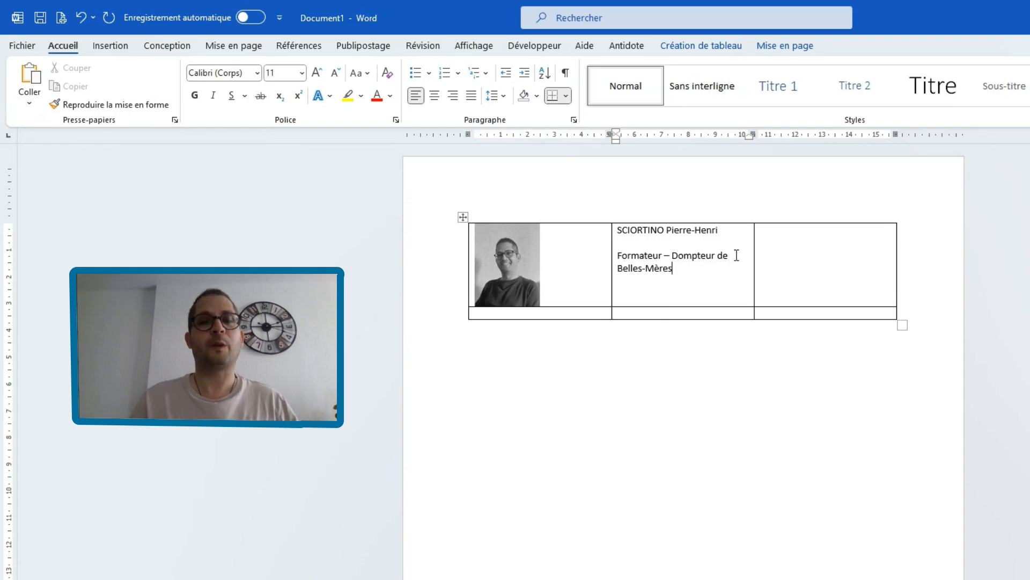
- Place the cursor in the top row's third cell and view the Wingdings characters in the full symbol list
{"action": "left_click", "coordinate": [775, 241]}
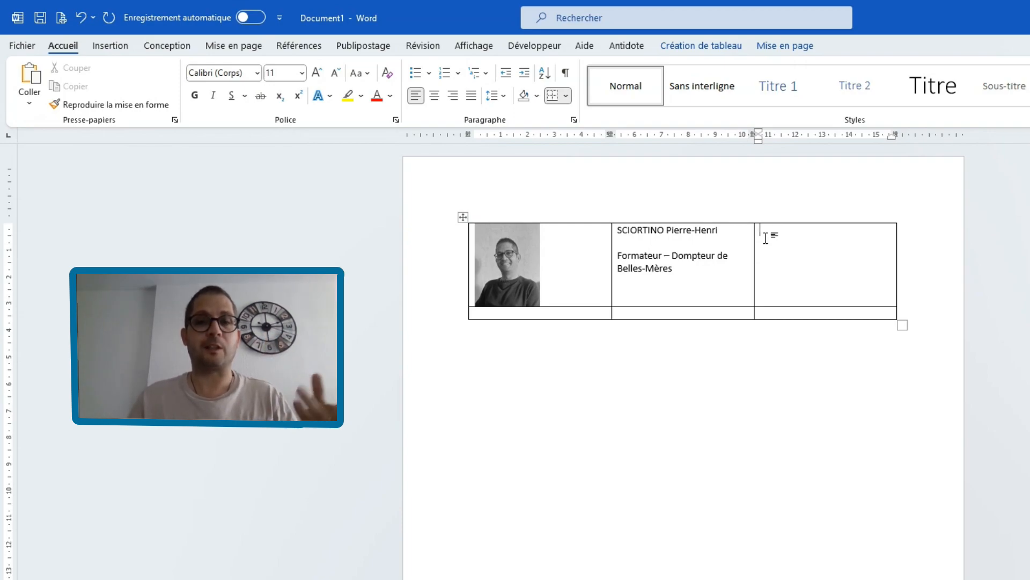
{"action": "left_click", "coordinate": [120, 53]}
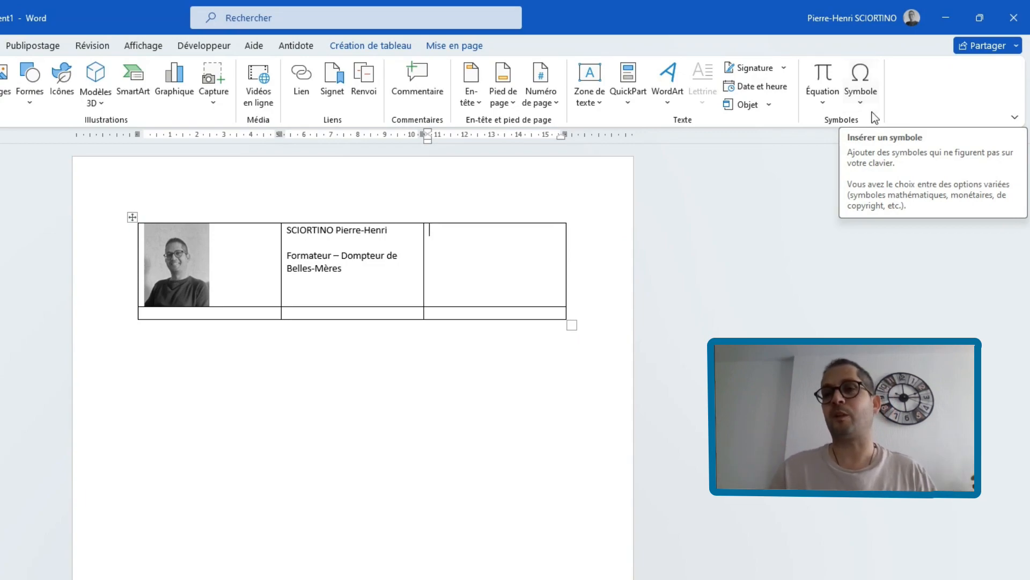
{"action": "left_click", "coordinate": [868, 106]}
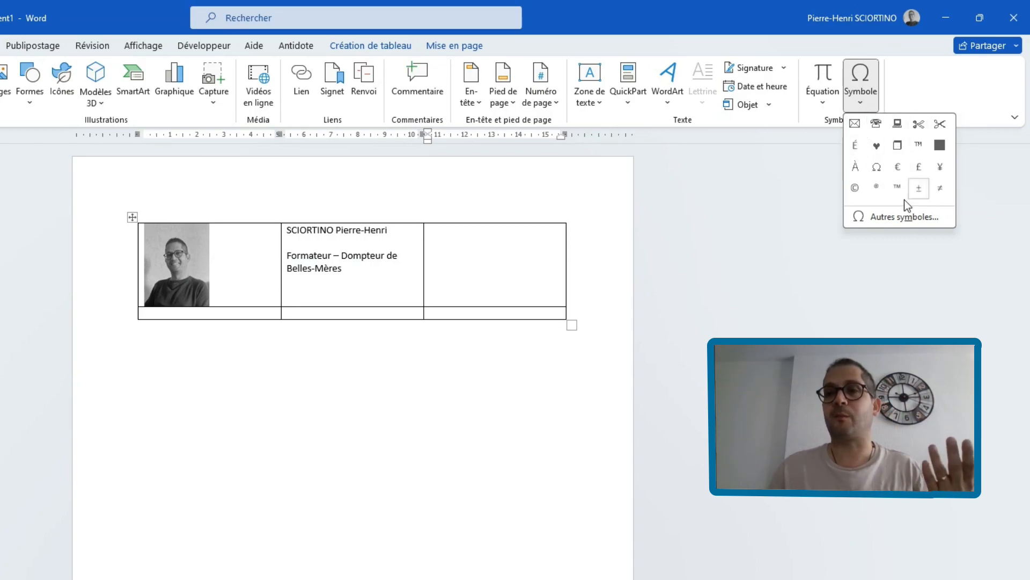
{"action": "left_click", "coordinate": [892, 221]}
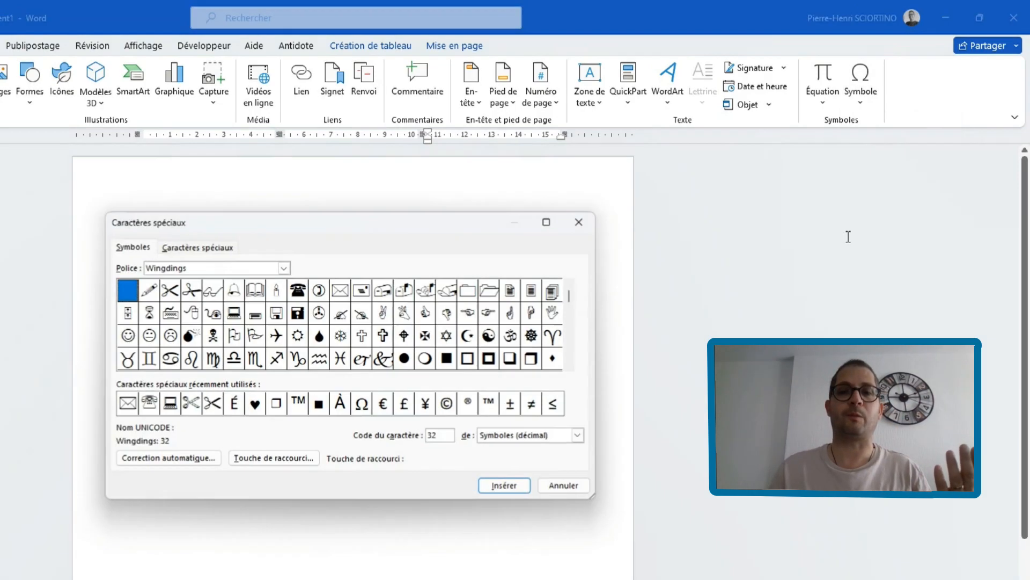
{"action": "left_click", "coordinate": [284, 269]}
{"action": "left_click", "coordinate": [315, 263]}
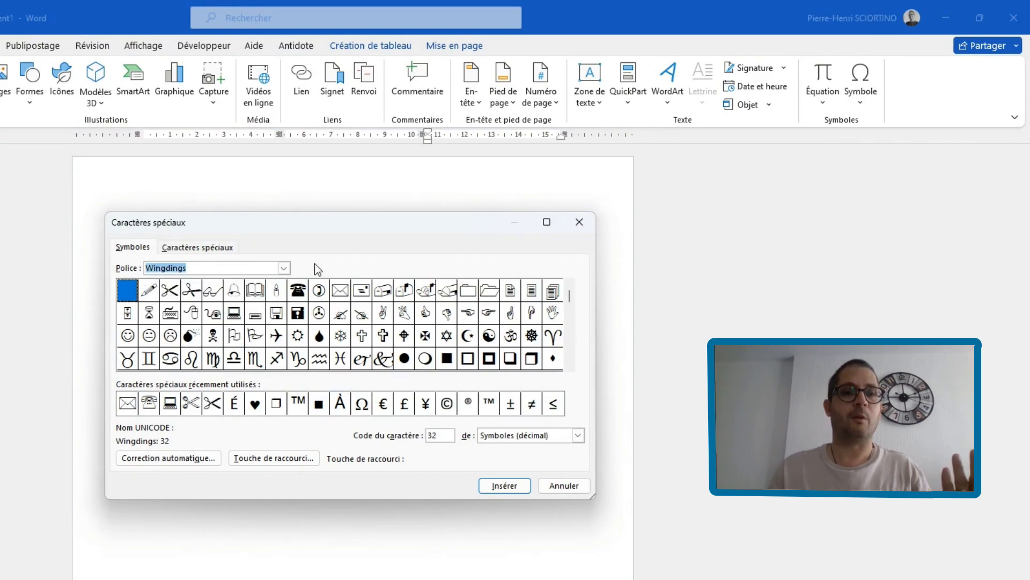
{"action": "left_click", "coordinate": [578, 222]}
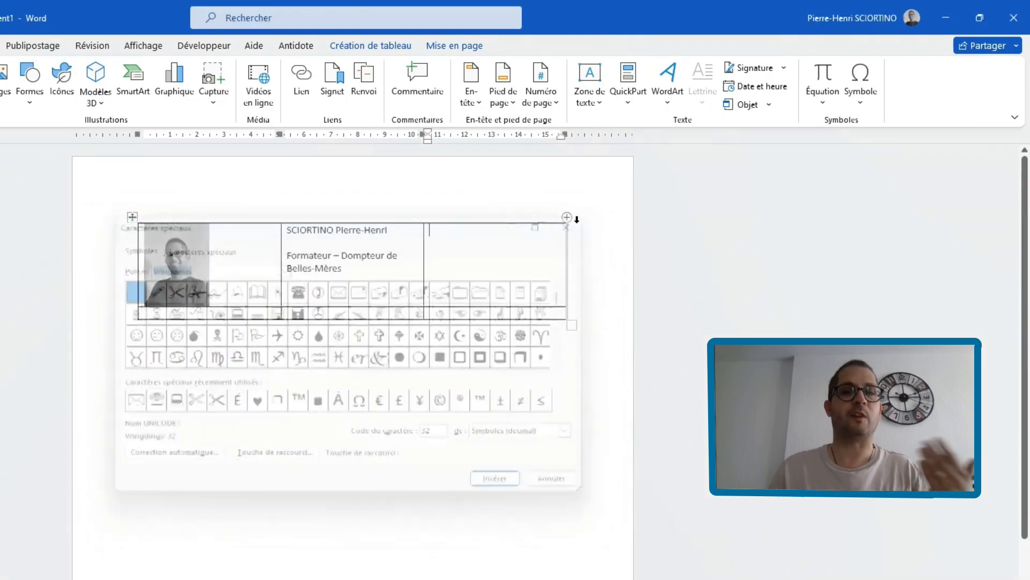
- Insert the computer symbol (Wingdings 58) in the third cell, followed by "ph-formation.fr" and a new line
{"action": "left_click", "coordinate": [863, 102]}
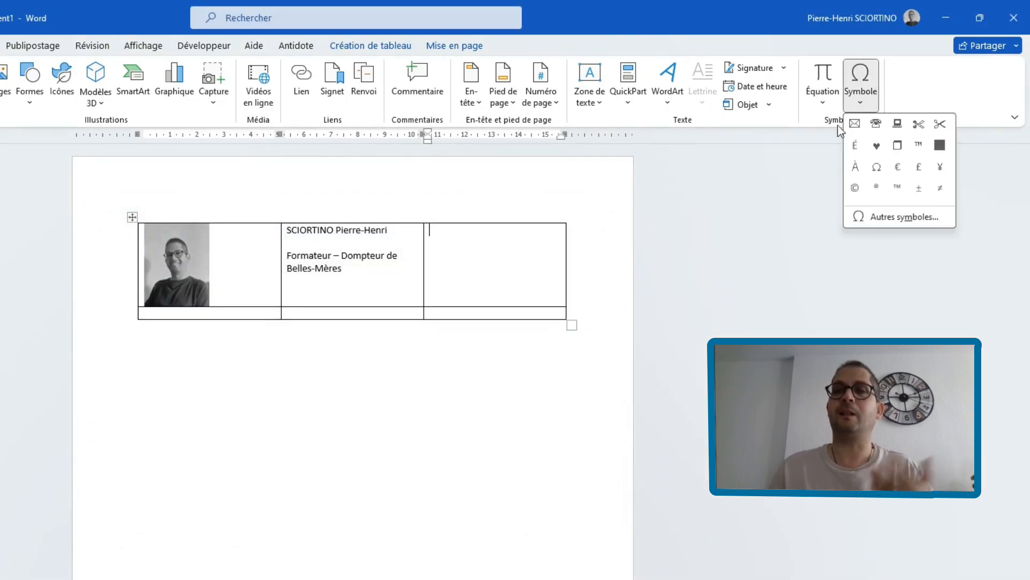
{"action": "left_click", "coordinate": [897, 126]}
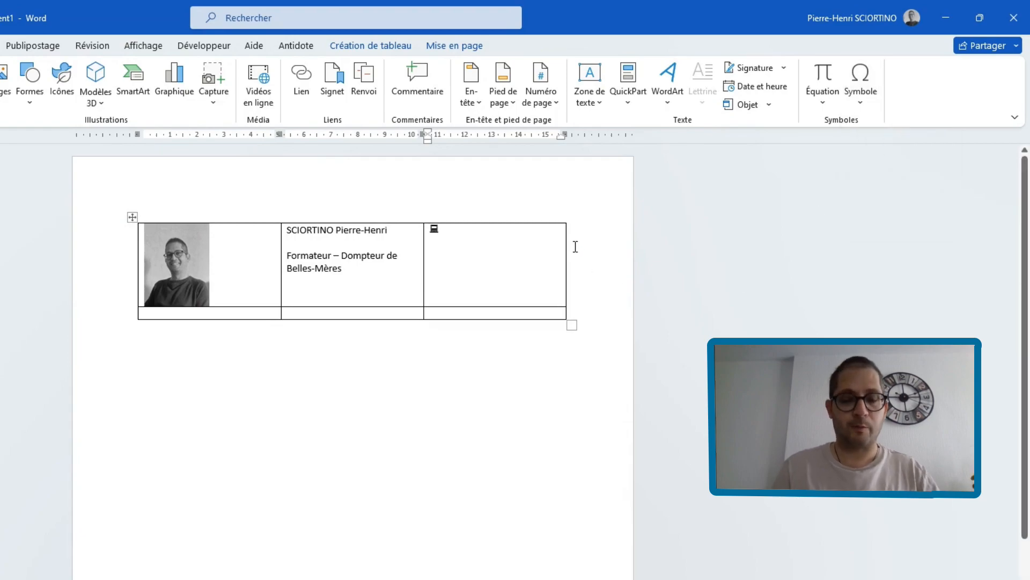
{"action": "type", "text": "ph"}
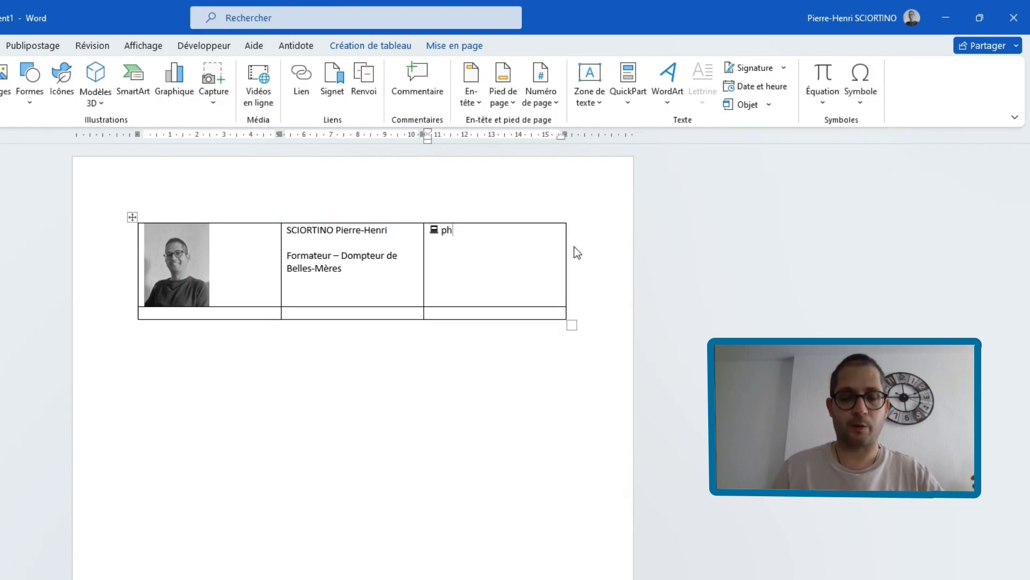
{"action": "type", "text": "-formatio"}
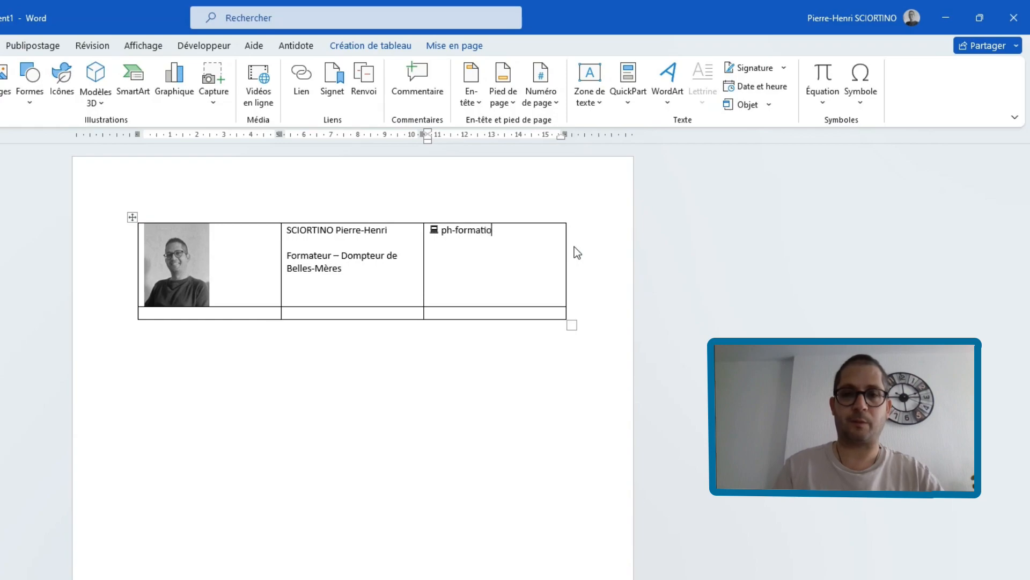
{"action": "type", "text": "n.fr"}
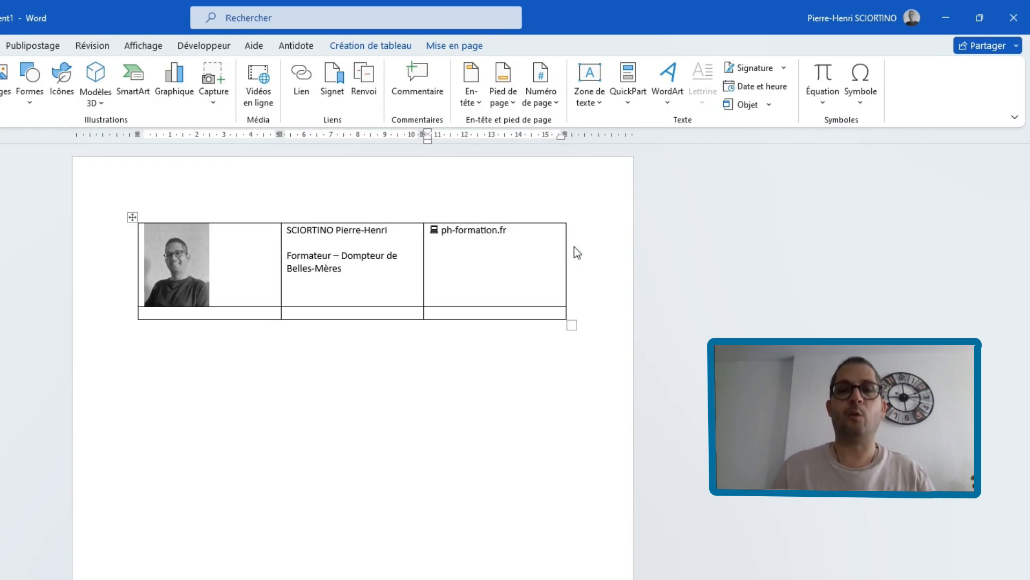
{"action": "key", "text": "Return"}
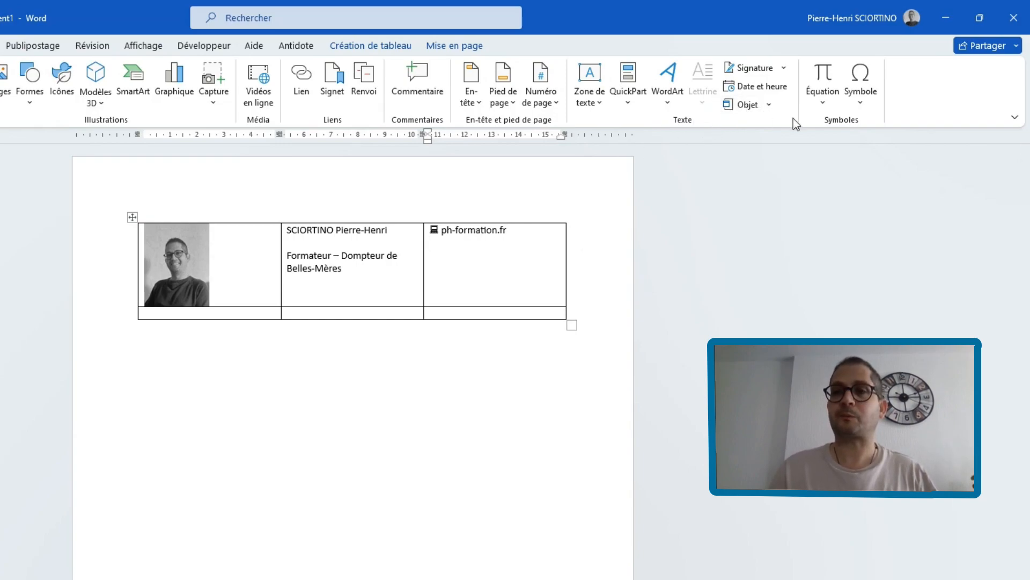
- Insert the telephone symbol in the third cell, one blank line below the web address, followed by the phone number
{"action": "left_click", "coordinate": [861, 99]}
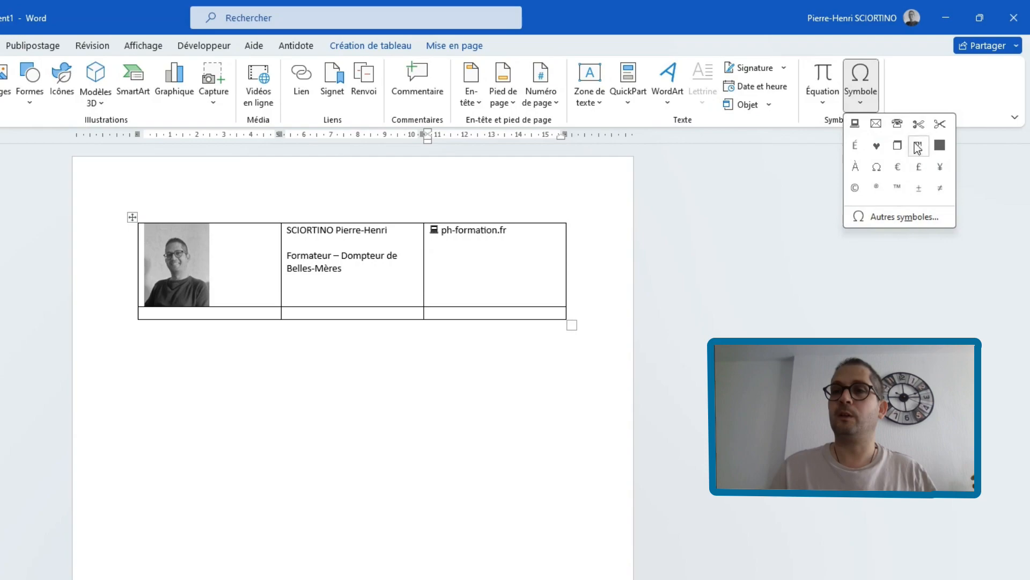
{"action": "left_click", "coordinate": [897, 124]}
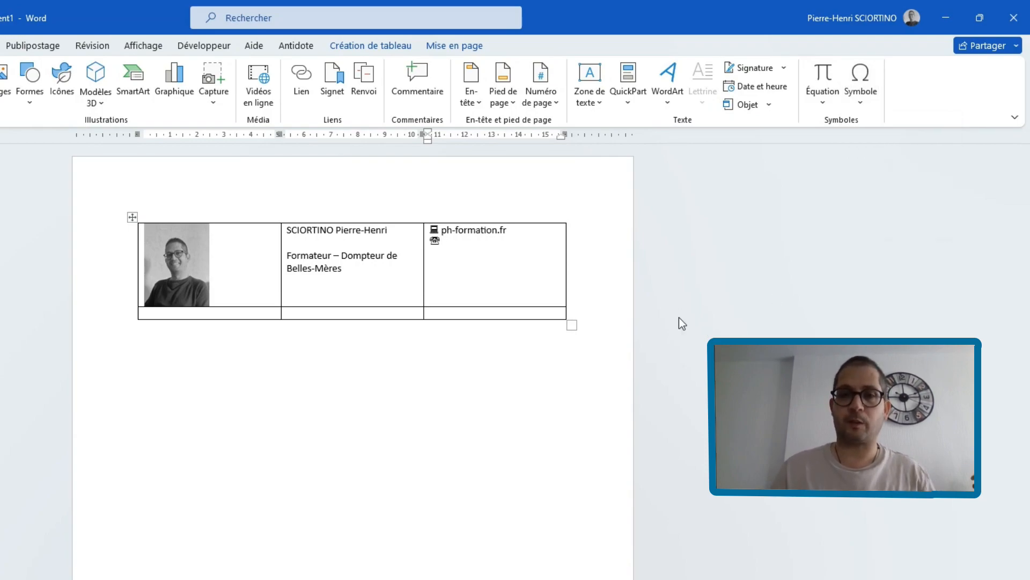
{"action": "left_click", "coordinate": [533, 235]}
{"action": "key", "text": "Return"}
{"action": "left_click", "coordinate": [477, 251]}
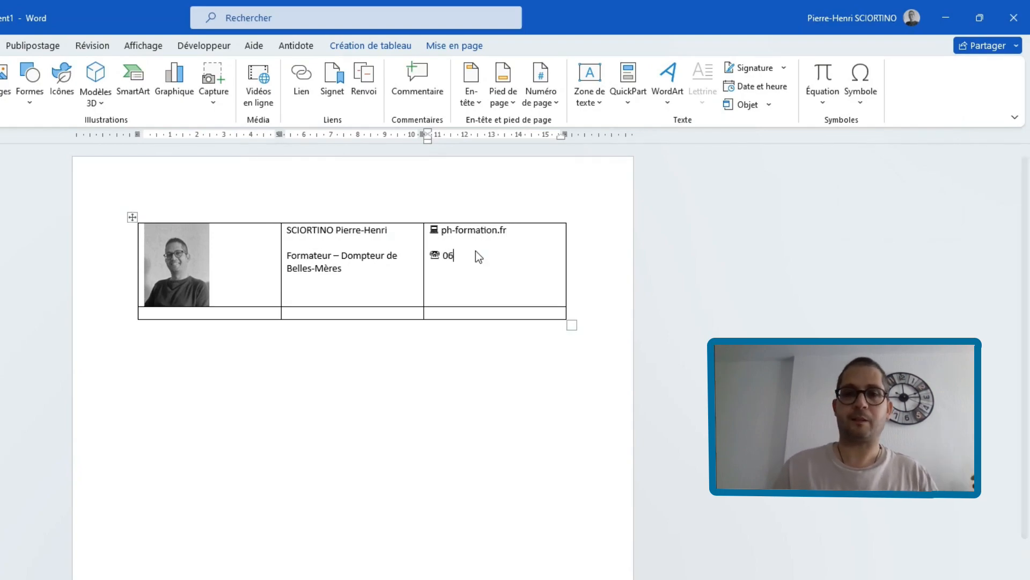
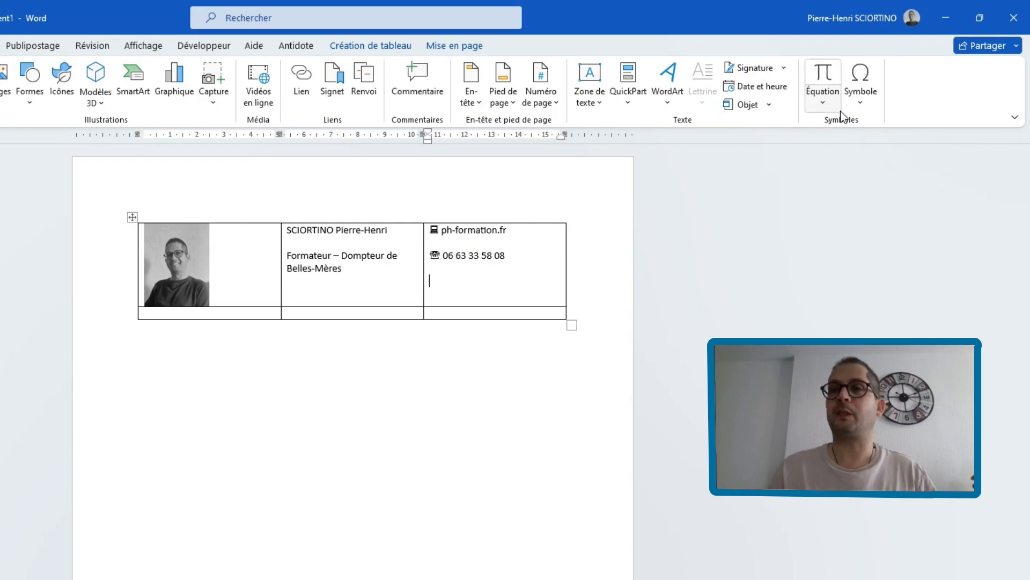
- Insert the envelope symbol below the phone number, followed by the contact e-mail address
{"action": "left_click", "coordinate": [860, 103]}
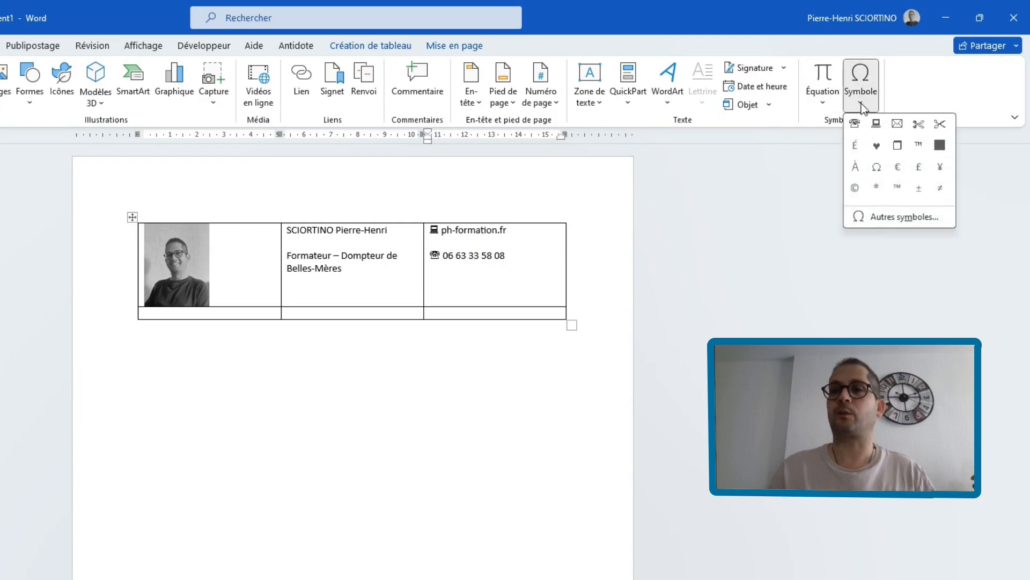
{"action": "left_click", "coordinate": [897, 123]}
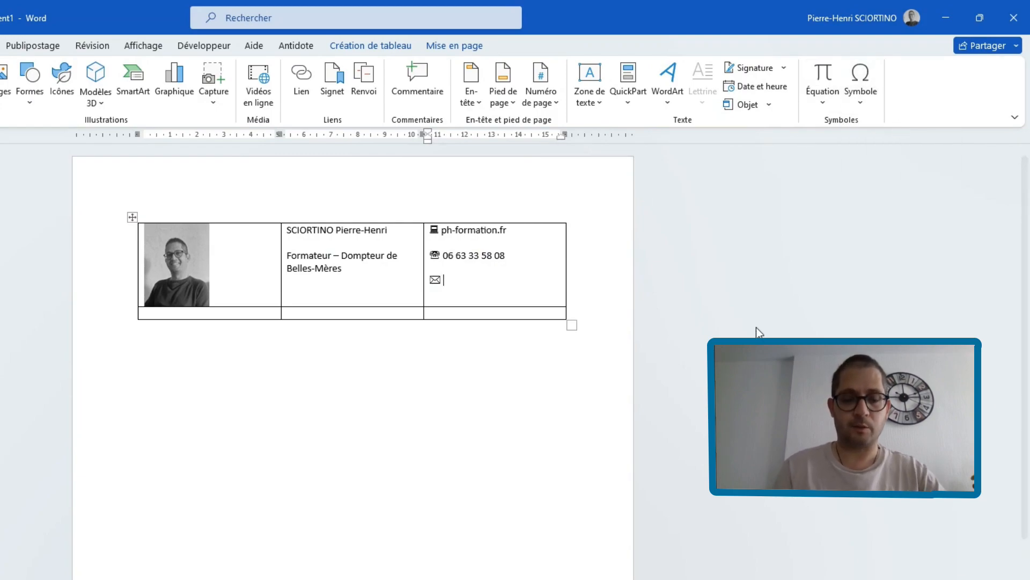
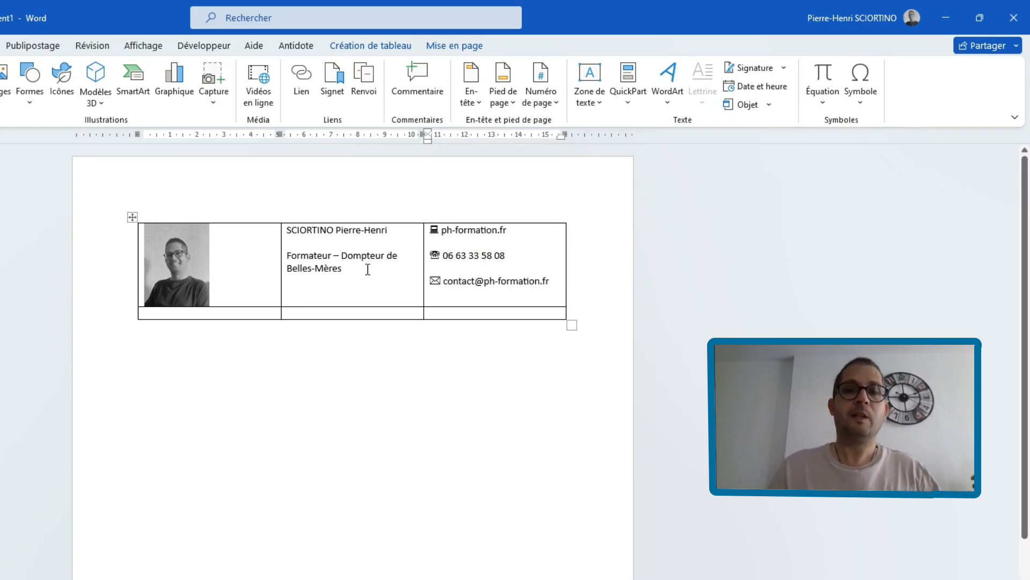
- Set the name and job title to Comic Sans MS and narrow the portrait column so the title fits on one line
{"action": "left_click_drag", "start_coordinate": [288, 225], "coordinate": [363, 274]}
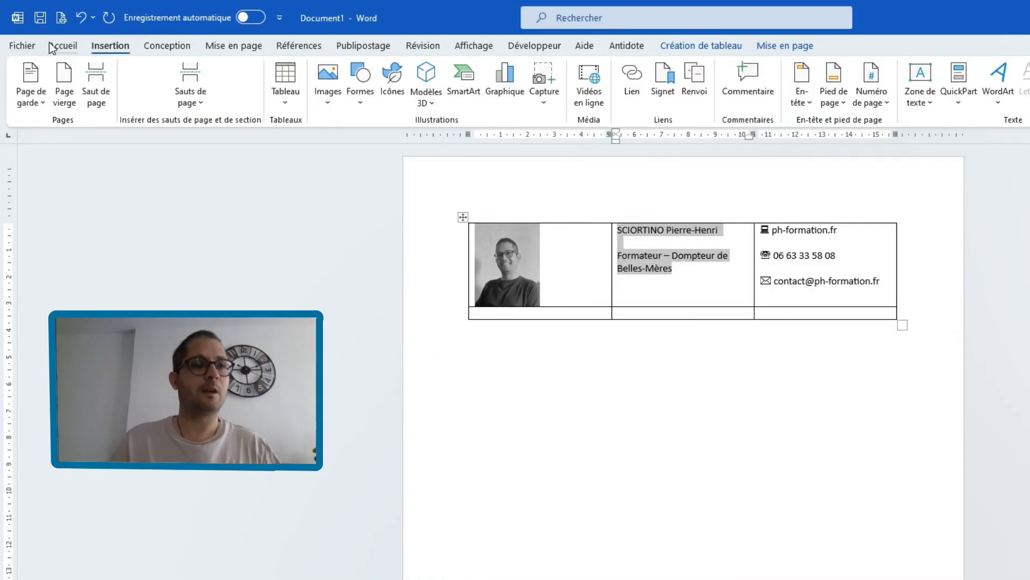
{"action": "left_click", "coordinate": [52, 47]}
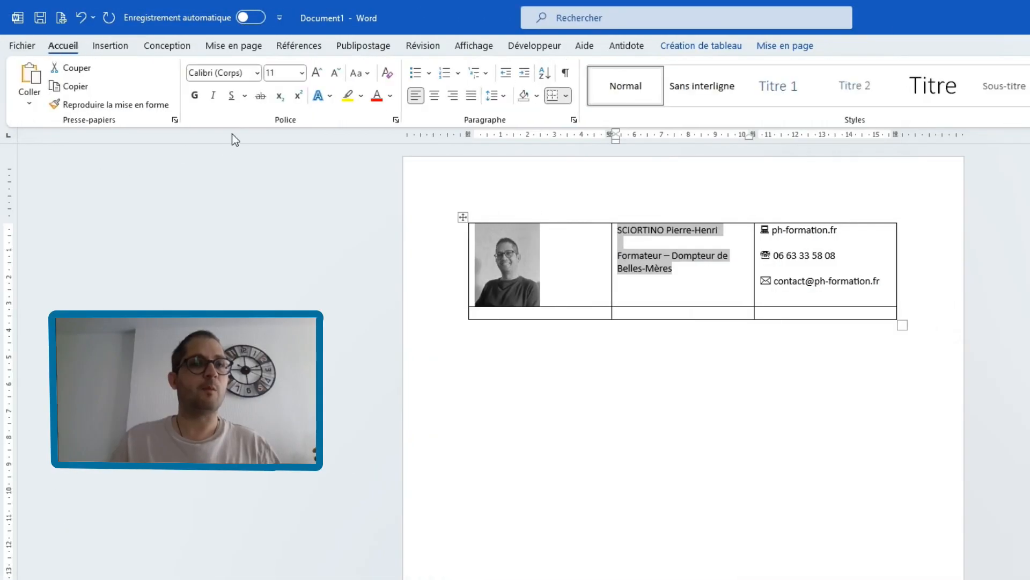
{"action": "left_click", "coordinate": [258, 73]}
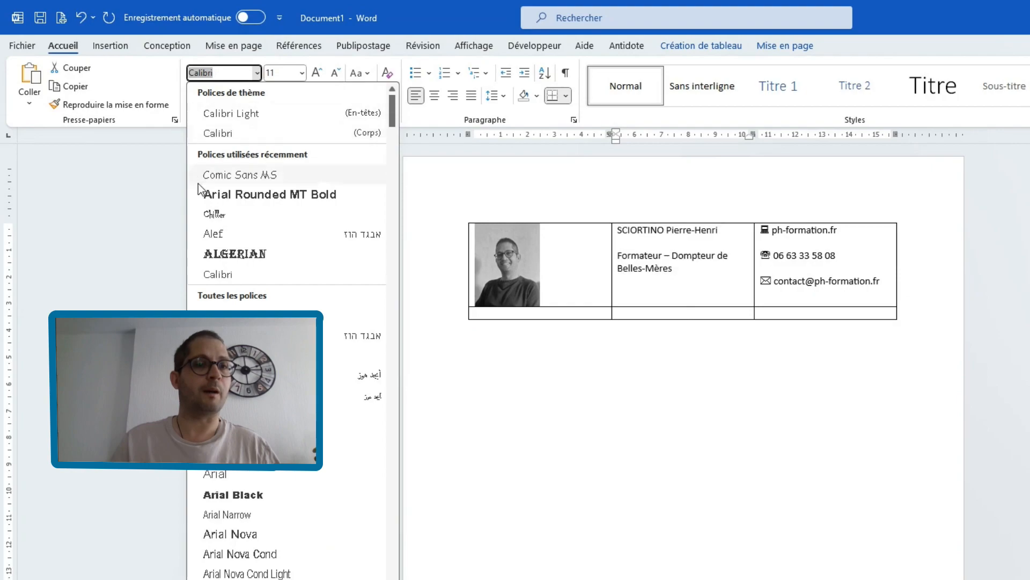
{"action": "left_click", "coordinate": [253, 178]}
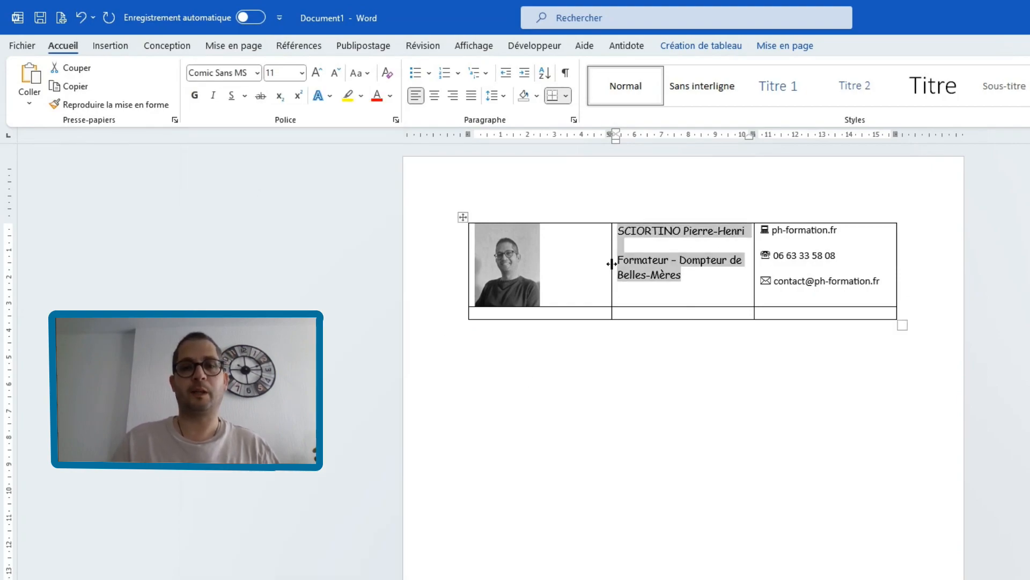
{"action": "left_click_drag", "start_coordinate": [611, 264], "coordinate": [549, 264]}
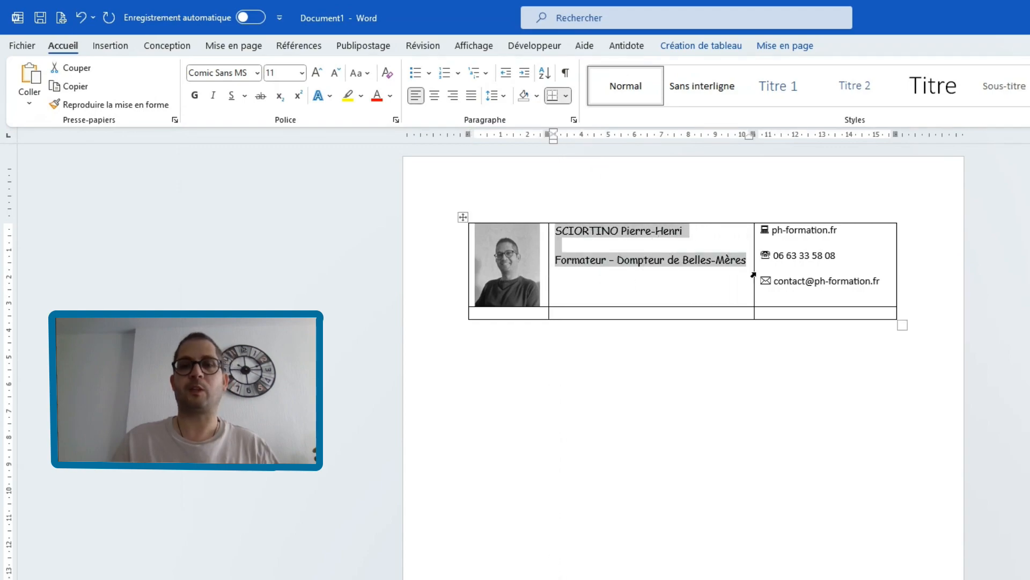
- Add the line "YouTubeur amateur" below the job title in the middle cell
{"action": "left_click", "coordinate": [741, 278]}
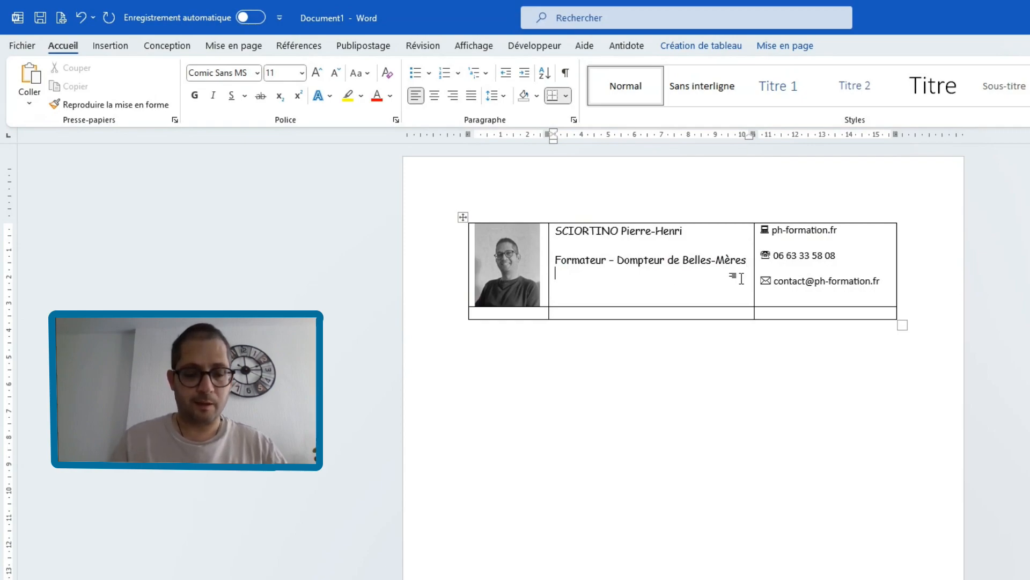
{"action": "type", "text": "Yo"}
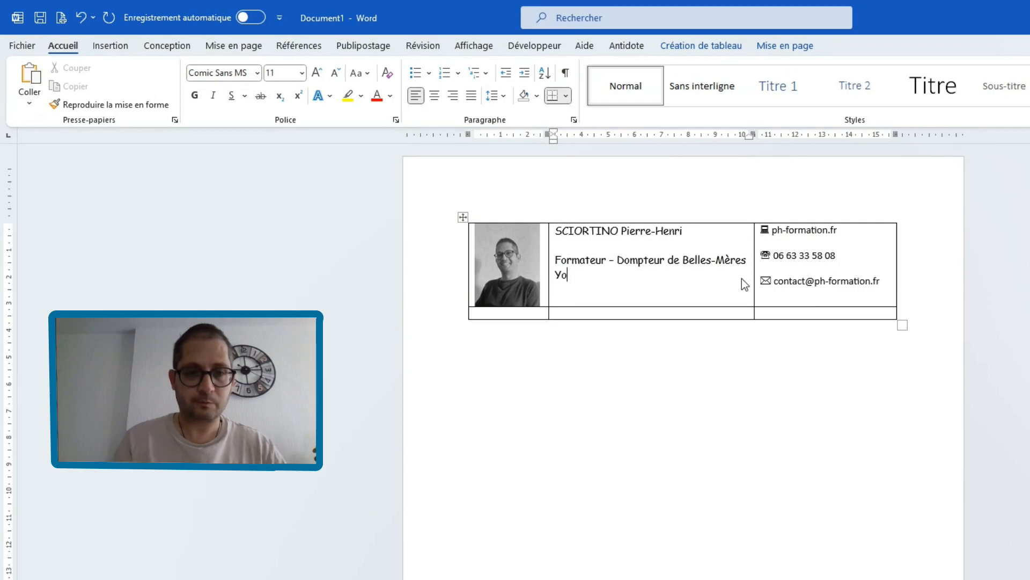
{"action": "type", "text": "uTuber amateur"}
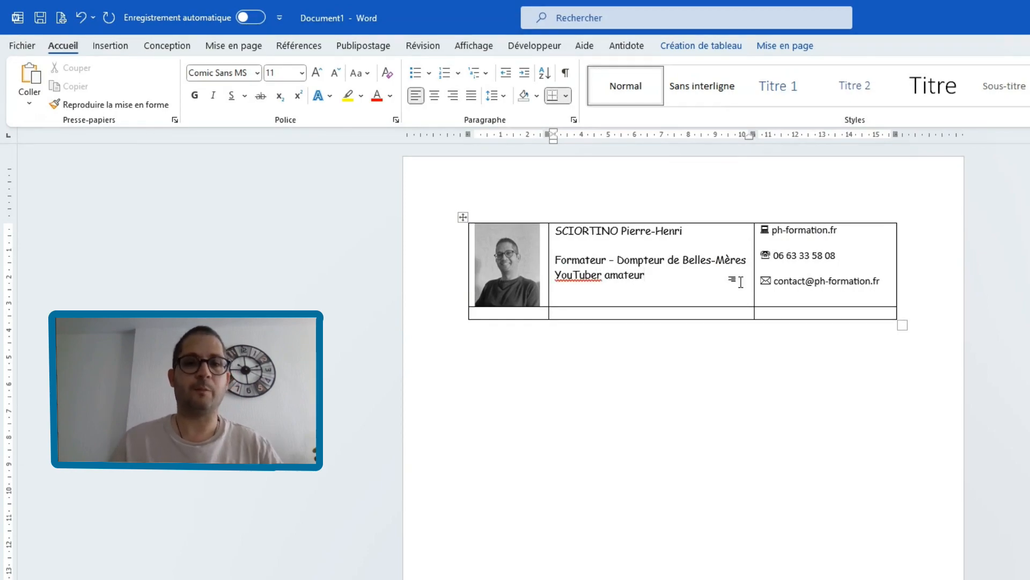
{"action": "left_click", "coordinate": [598, 274]}
{"action": "type", "text": "u"}
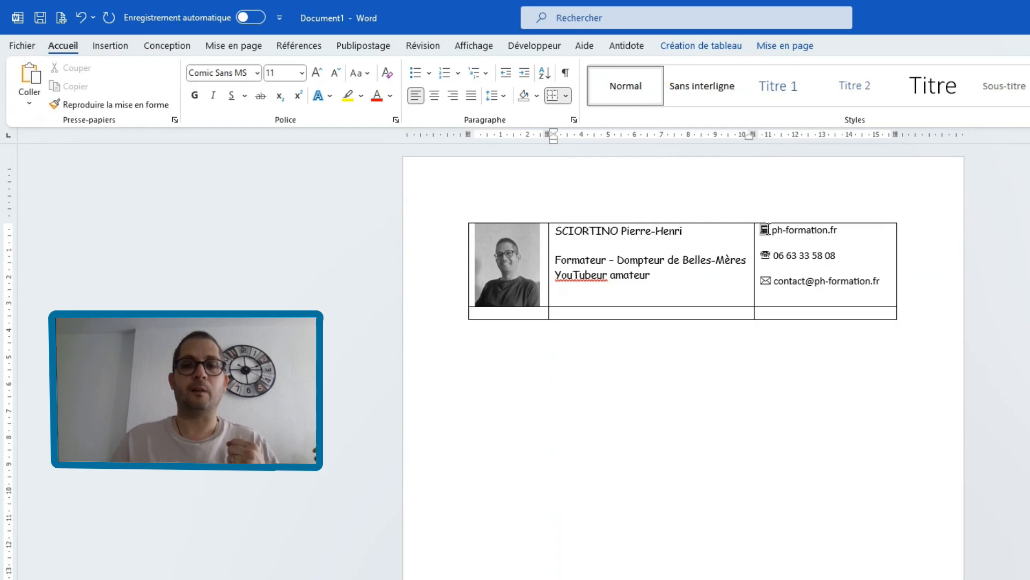
- Colour the computer symbol with the theme's blue and enlarge it to 16 pt
{"action": "mouse_move", "coordinate": [766, 229]}
{"action": "left_mouse_down"}
{"action": "mouse_move", "coordinate": [770, 255]}
{"action": "mouse_move", "coordinate": [755, 255]}
{"action": "mouse_move", "coordinate": [770, 243]}
{"action": "left_mouse_up"}
{"action": "left_click", "coordinate": [771, 243]}
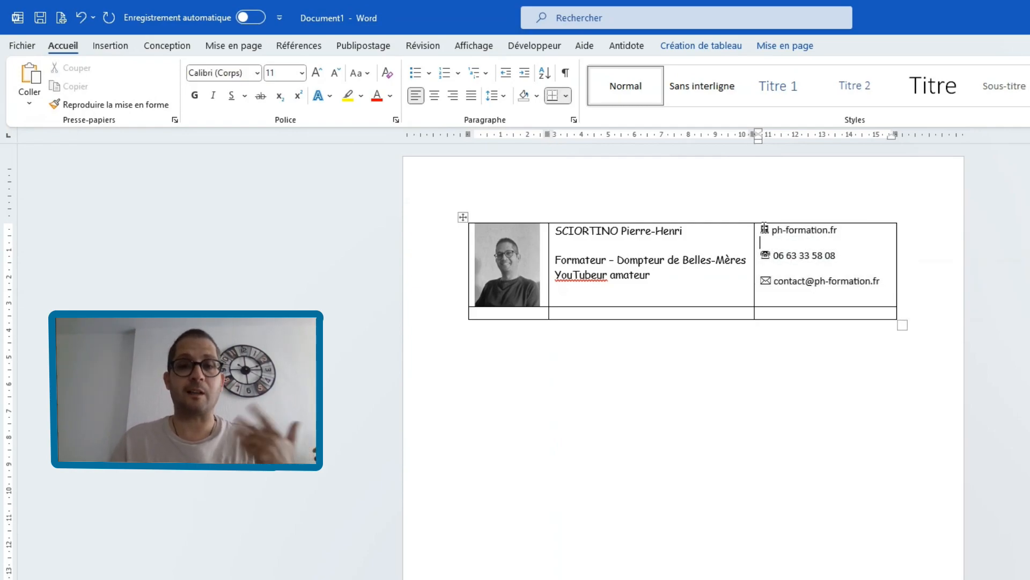
{"action": "double_click", "coordinate": [765, 229]}
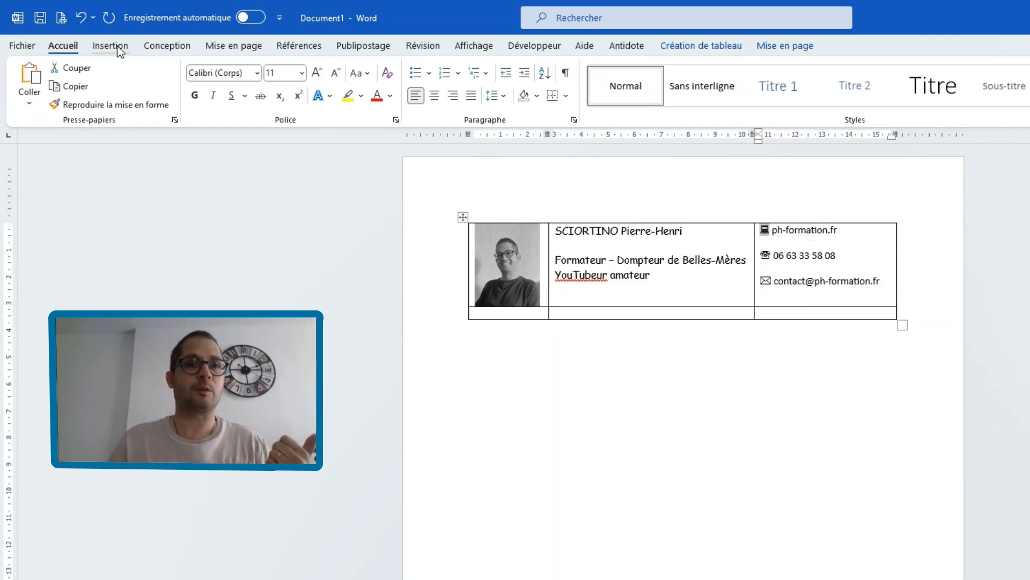
{"action": "left_click", "coordinate": [390, 96]}
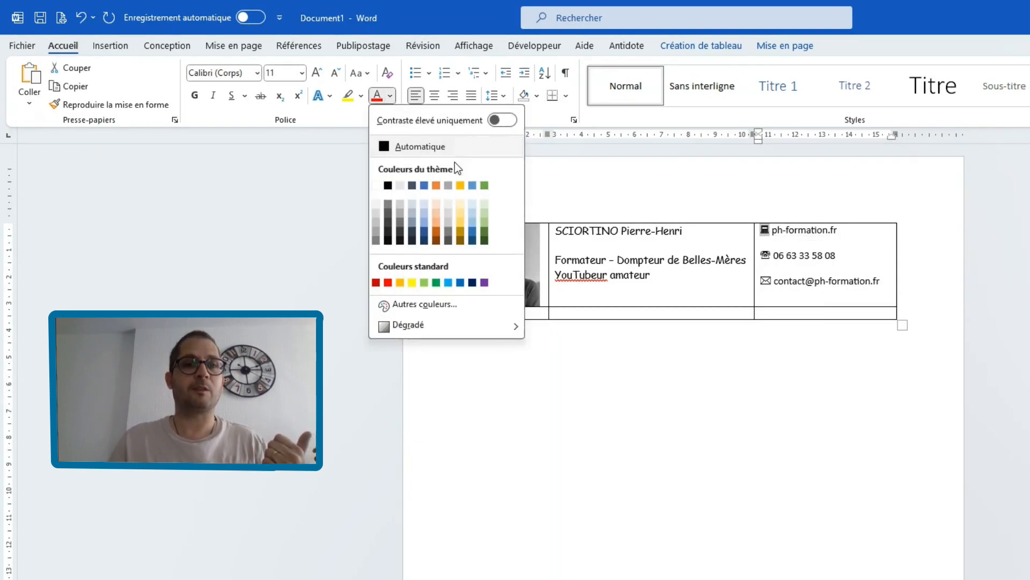
{"action": "left_click", "coordinate": [425, 185]}
{"action": "left_click", "coordinate": [317, 74]}
{"action": "left_click", "coordinate": [317, 73]}
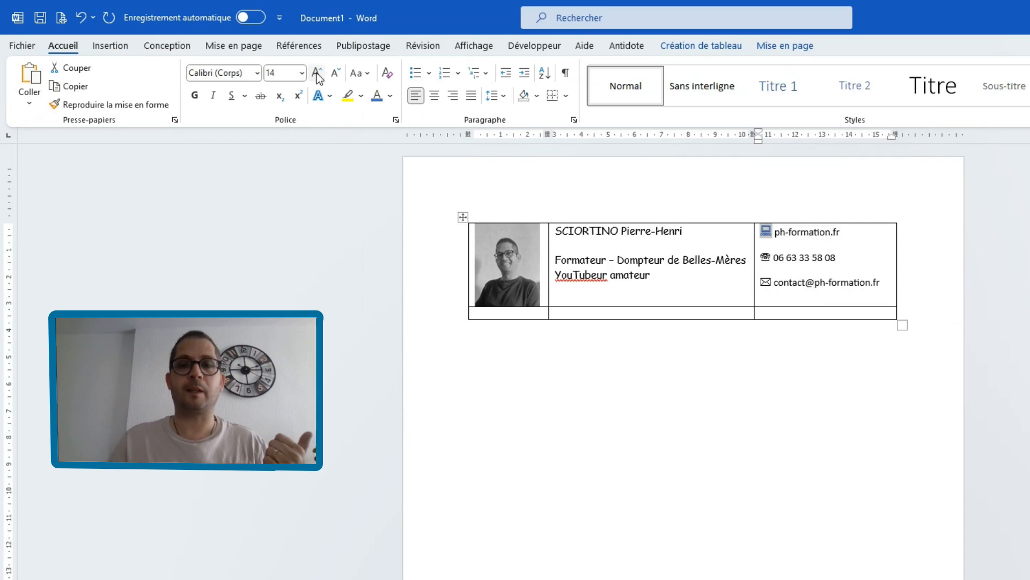
{"action": "left_click", "coordinate": [317, 73]}
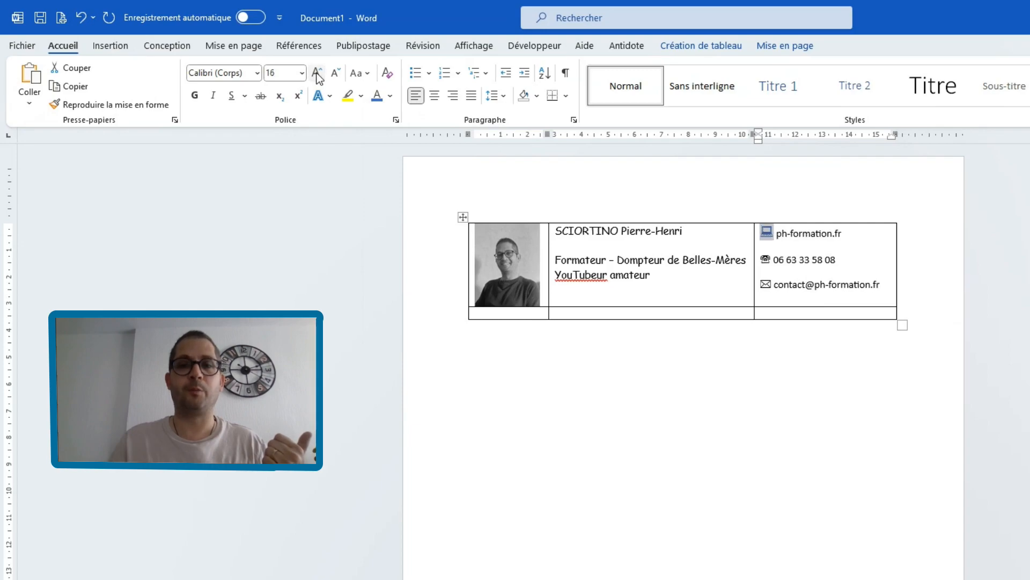
- Copy the computer symbol's formatting to the telephone and envelope symbols
{"action": "left_click", "coordinate": [139, 101]}
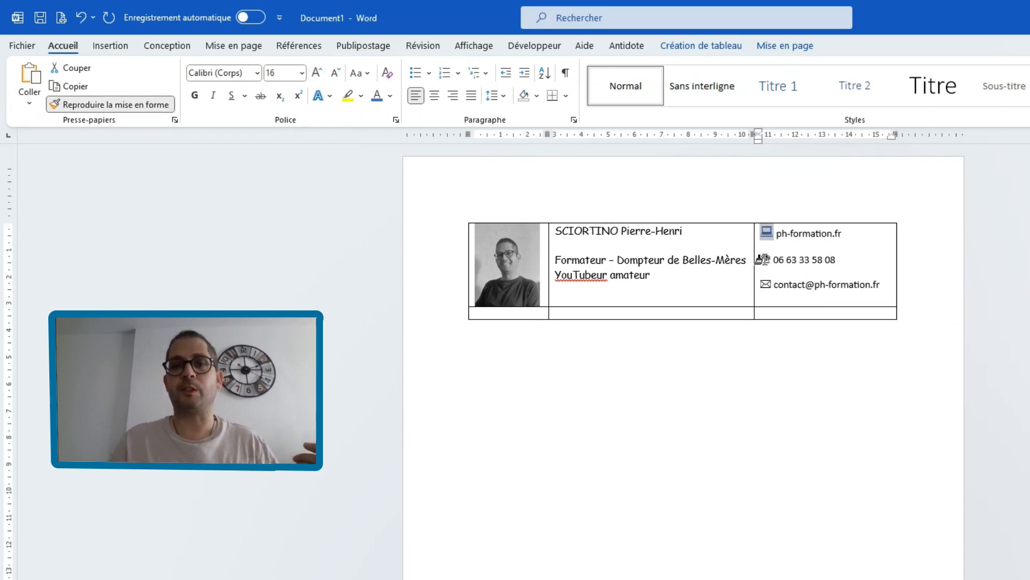
{"action": "left_click", "coordinate": [761, 259]}
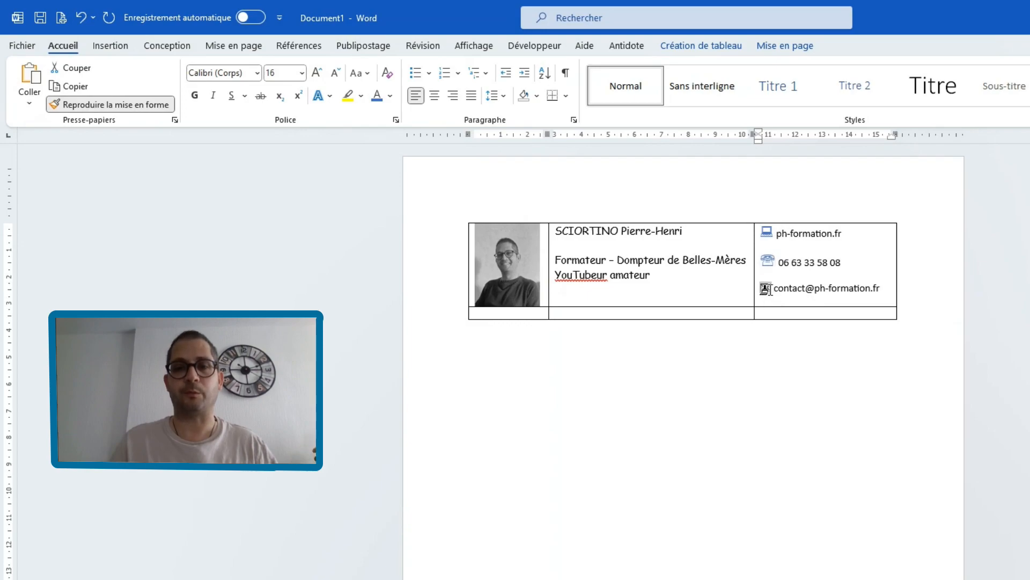
{"action": "left_click", "coordinate": [765, 289]}
{"action": "left_click", "coordinate": [842, 245]}
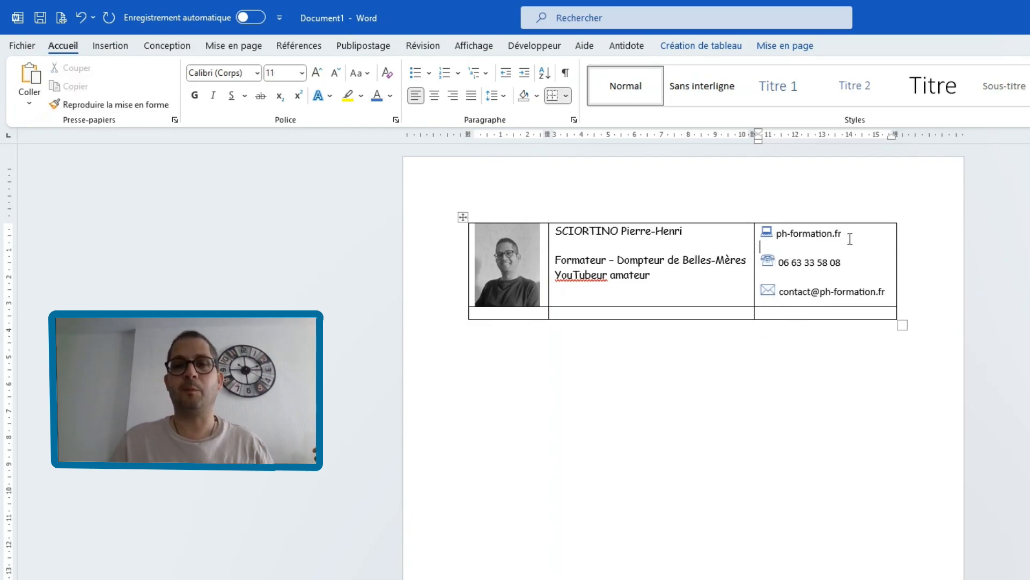
- Set the web address "ph-formation.fr" in the third cell to Comic Sans MS
{"action": "left_click_drag", "start_coordinate": [840, 236], "coordinate": [776, 235]}
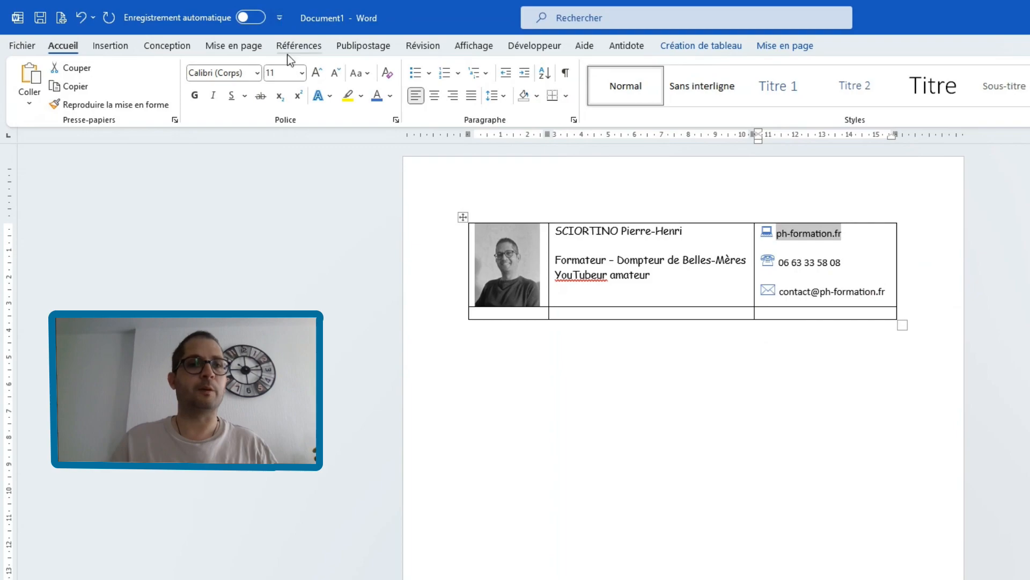
{"action": "left_click", "coordinate": [258, 74]}
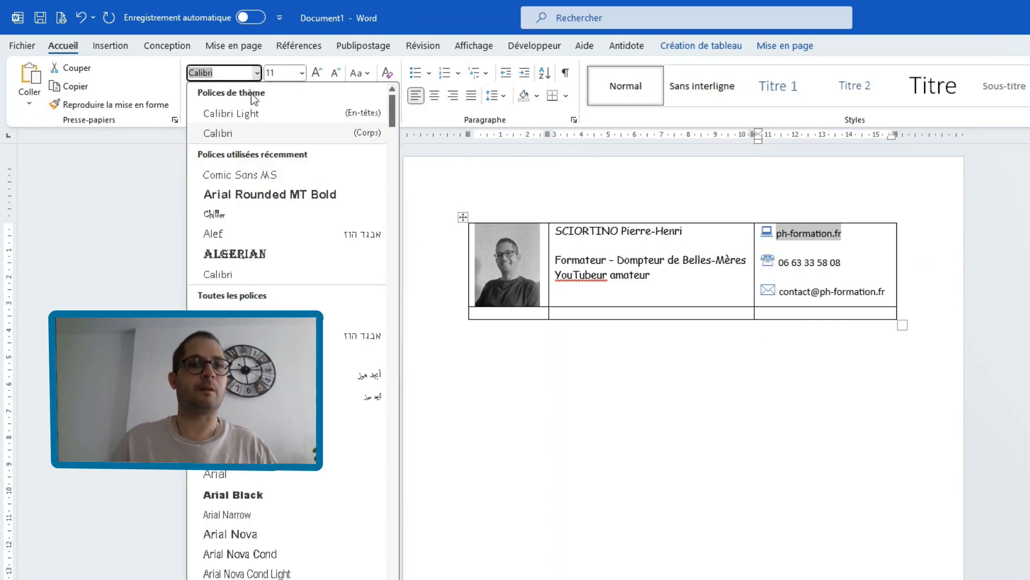
{"action": "left_click", "coordinate": [253, 175]}
- Copy the web address's formatting to the phone number and e-mail address, and widen the third column so the e-mail fits on one line
{"action": "left_click", "coordinate": [94, 105]}
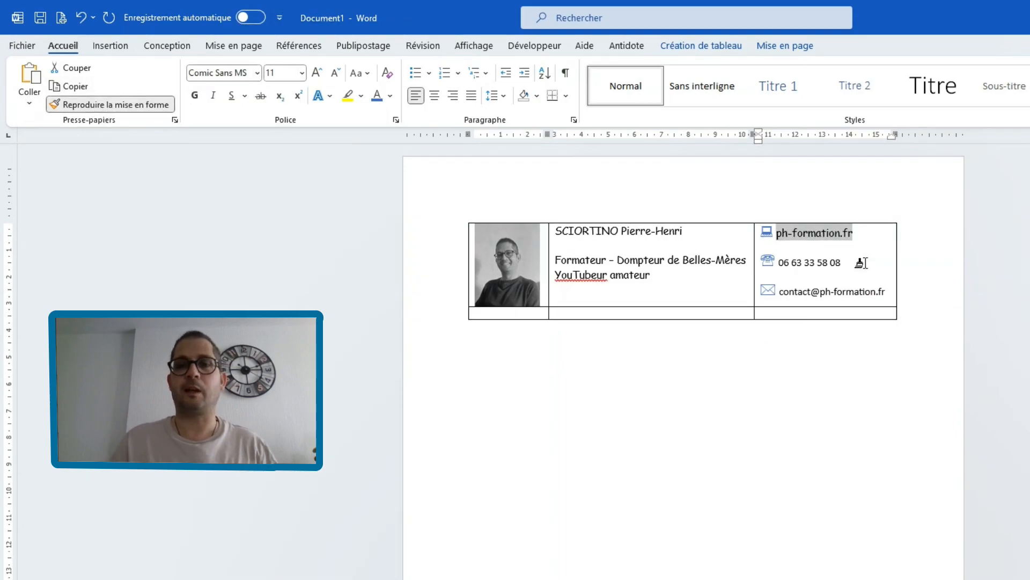
{"action": "left_click_drag", "start_coordinate": [842, 262], "coordinate": [778, 263]}
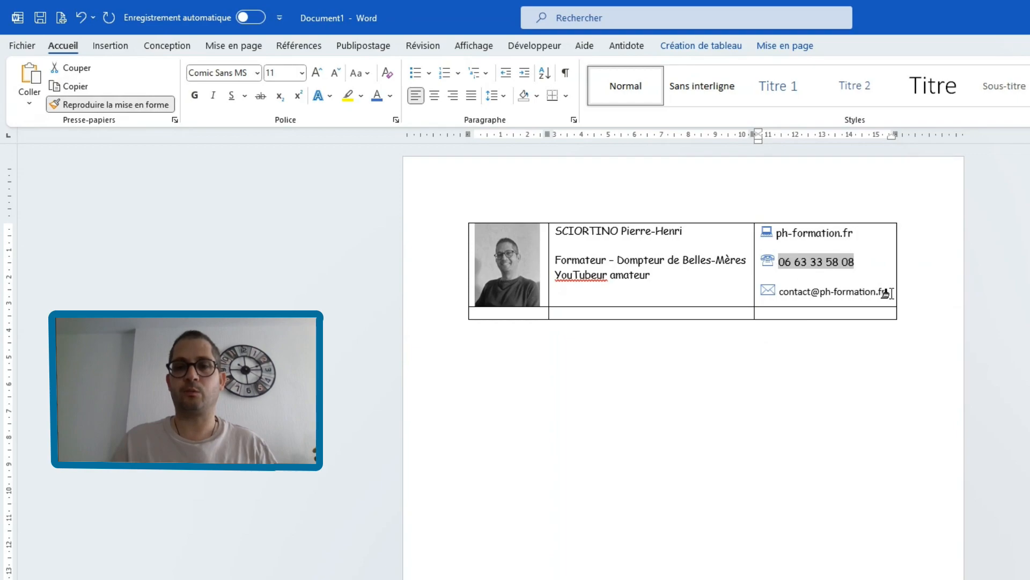
{"action": "left_click_drag", "start_coordinate": [882, 291], "coordinate": [778, 292]}
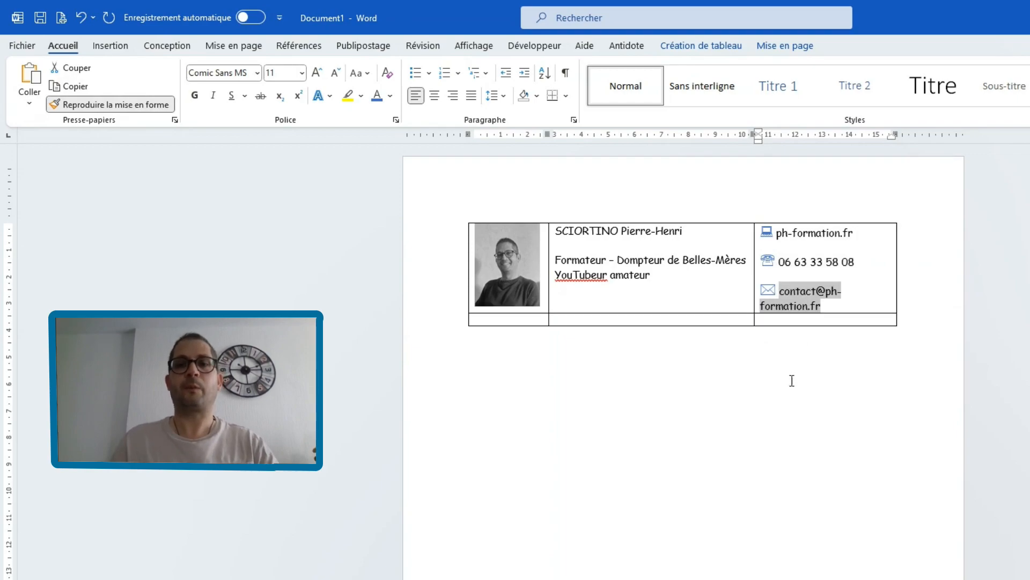
{"action": "key", "text": "Escape"}
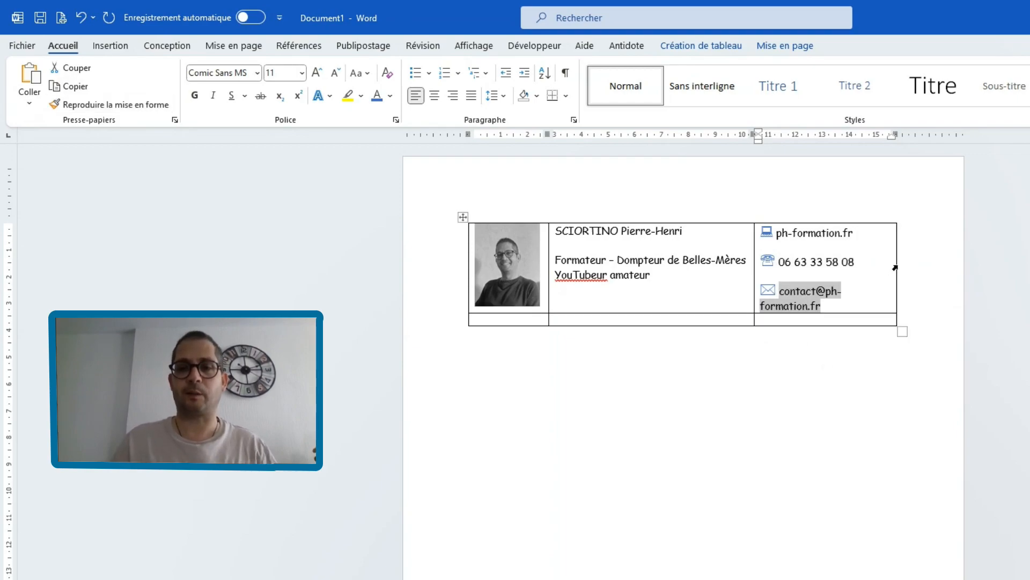
{"action": "left_click_drag", "start_coordinate": [896, 262], "coordinate": [916, 261]}
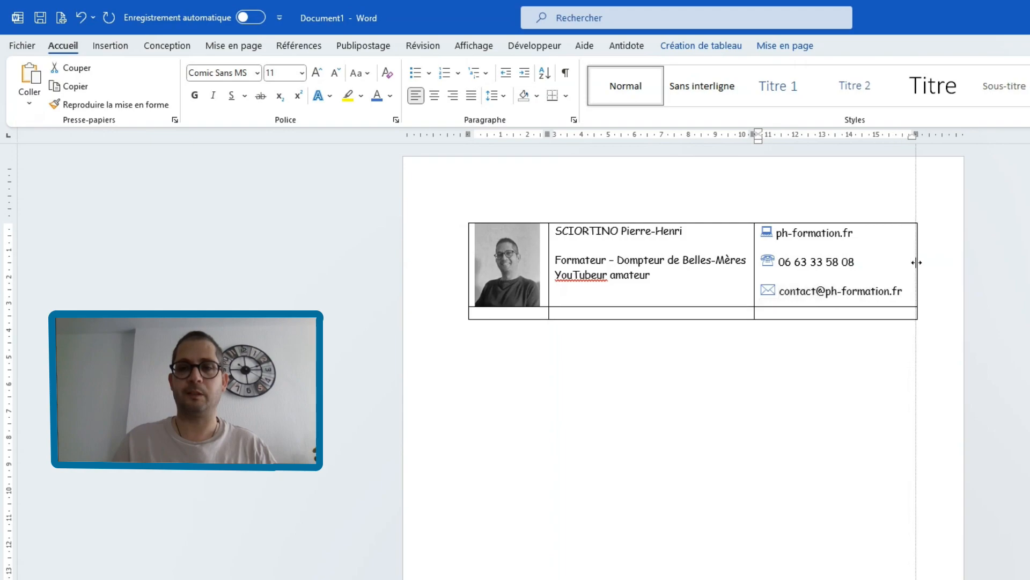
{"action": "left_click", "coordinate": [848, 392]}
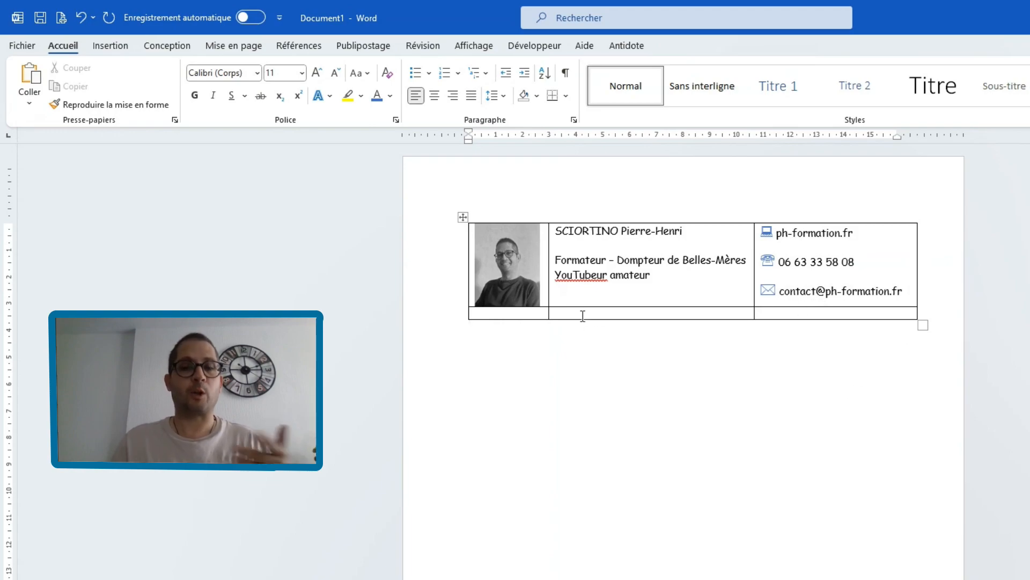
- Search online images for "youtube" and insert the red-and-black YouTube logo in the second row's third cell
{"action": "left_click", "coordinate": [764, 314]}
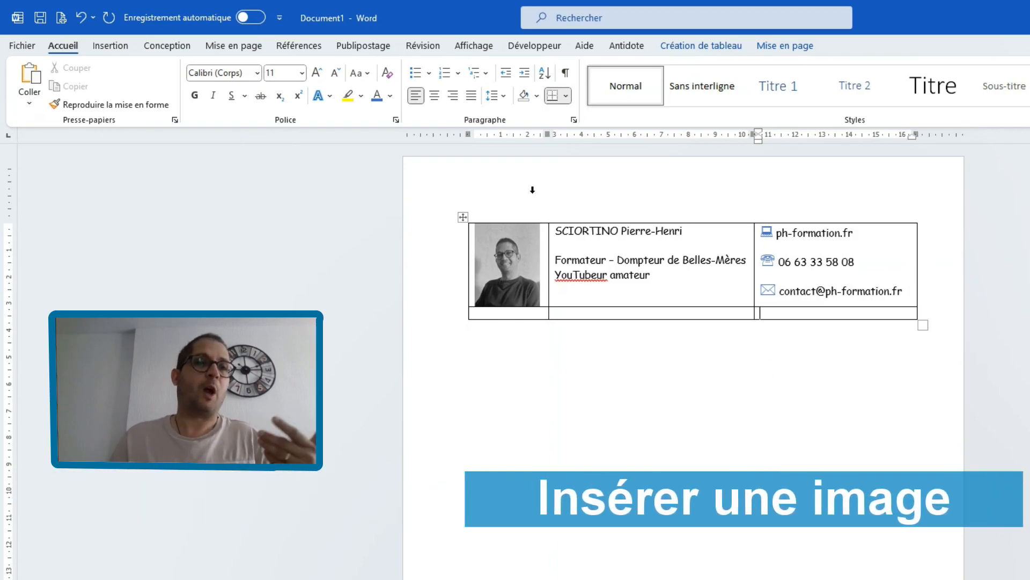
{"action": "left_click", "coordinate": [115, 44]}
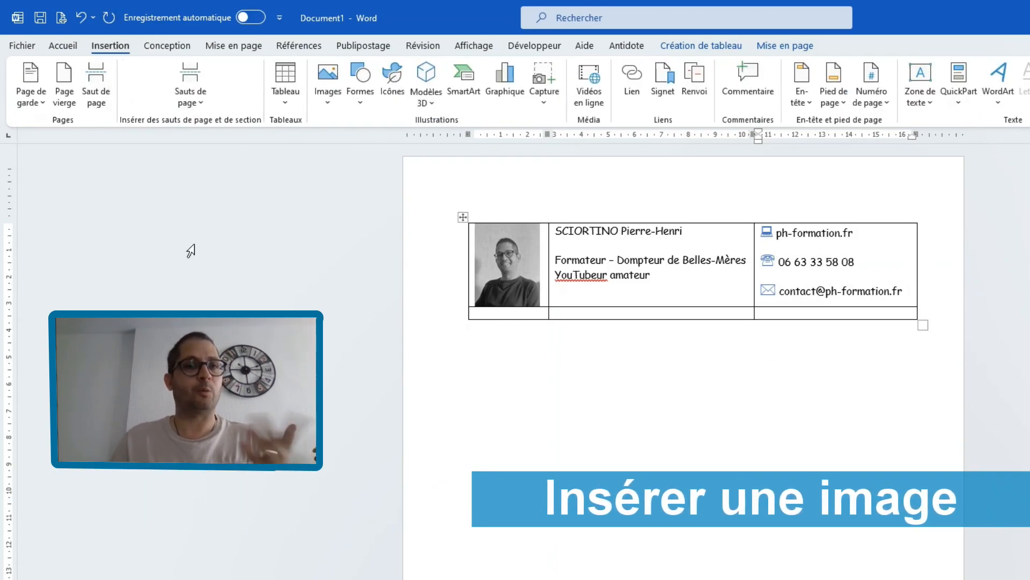
{"action": "left_click", "coordinate": [337, 108]}
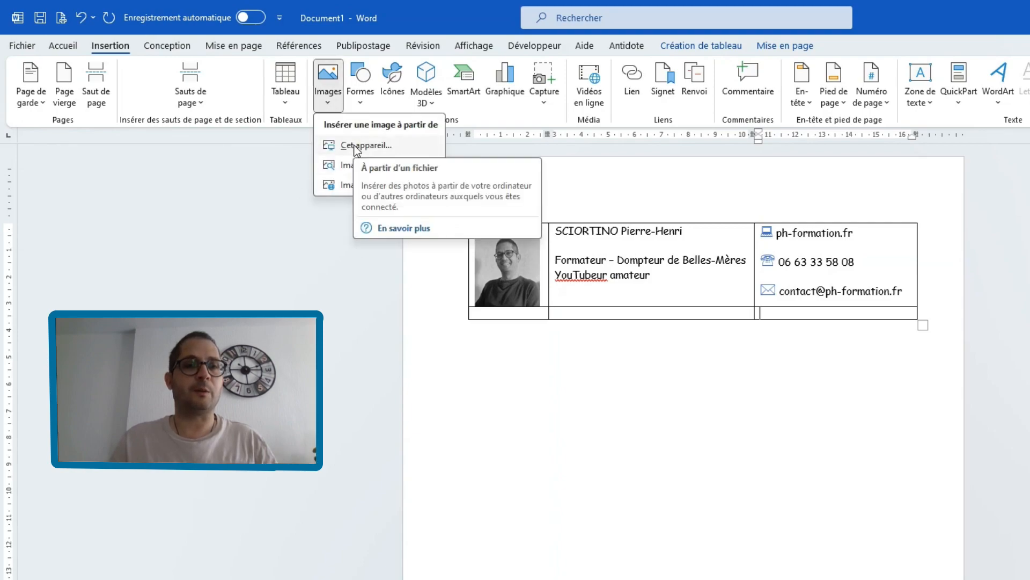
{"action": "left_click", "coordinate": [352, 185]}
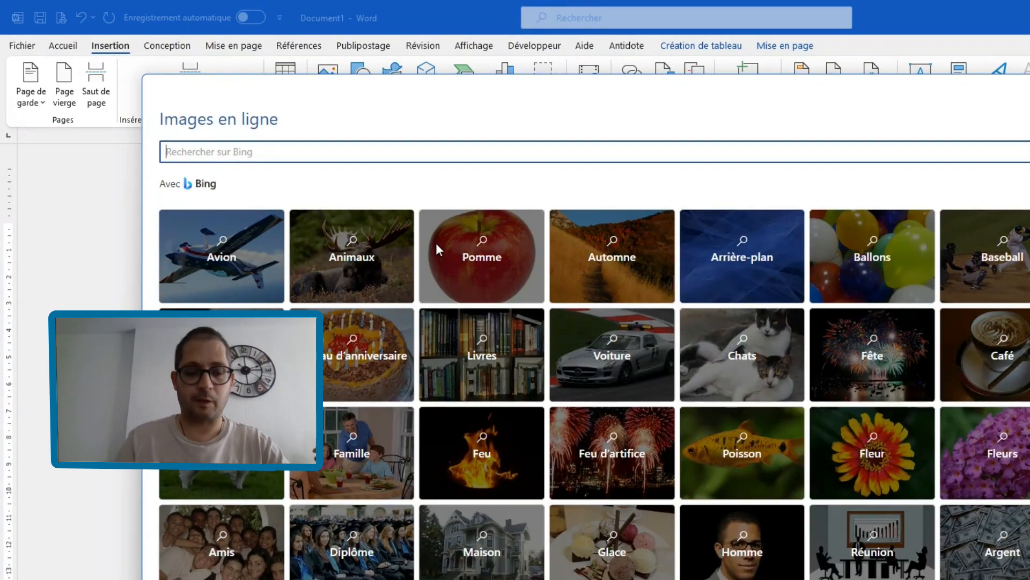
{"action": "type", "text": "youtube"}
{"action": "key", "text": "Return"}
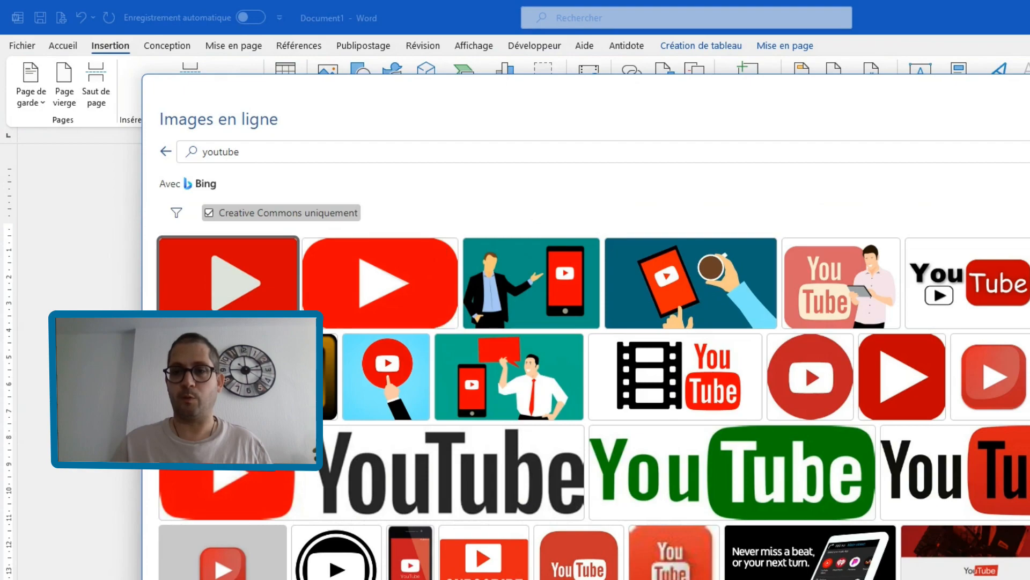
{"action": "left_click", "coordinate": [413, 469]}
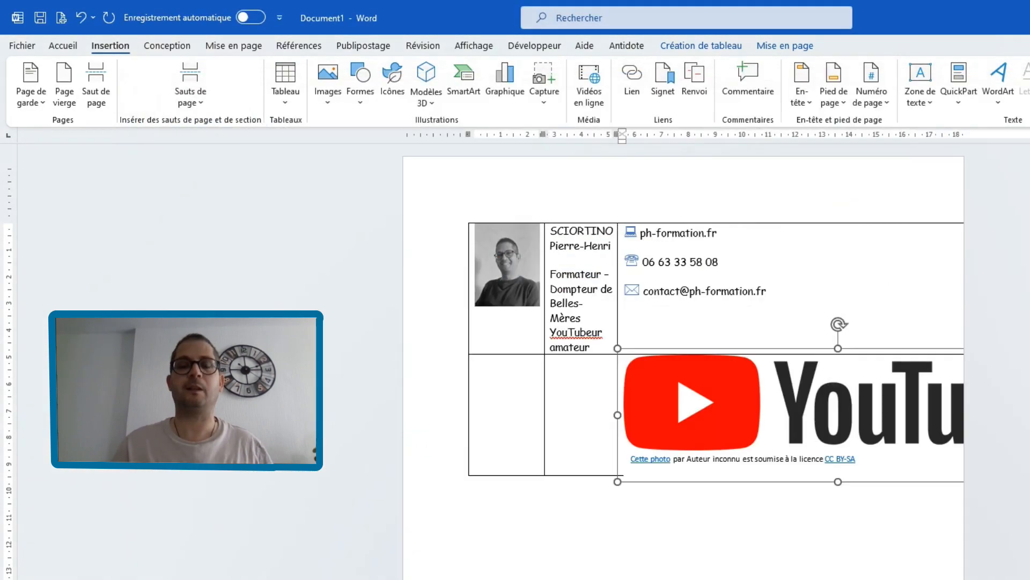
- Delete the licence caption under the YouTube logo and shrink the logo to about 4 cm wide
{"action": "left_click", "coordinate": [759, 465]}
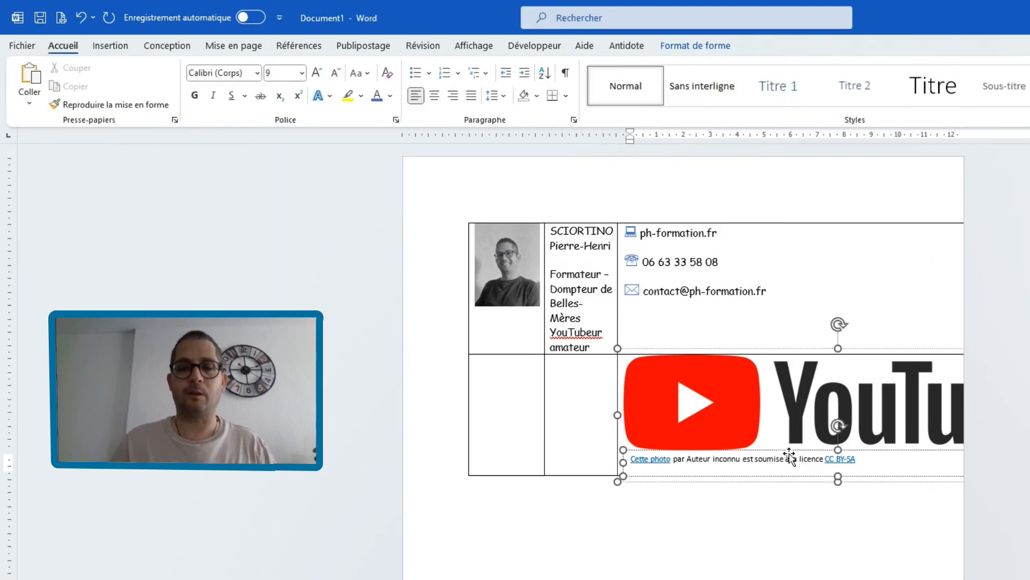
{"action": "key", "text": "Delete"}
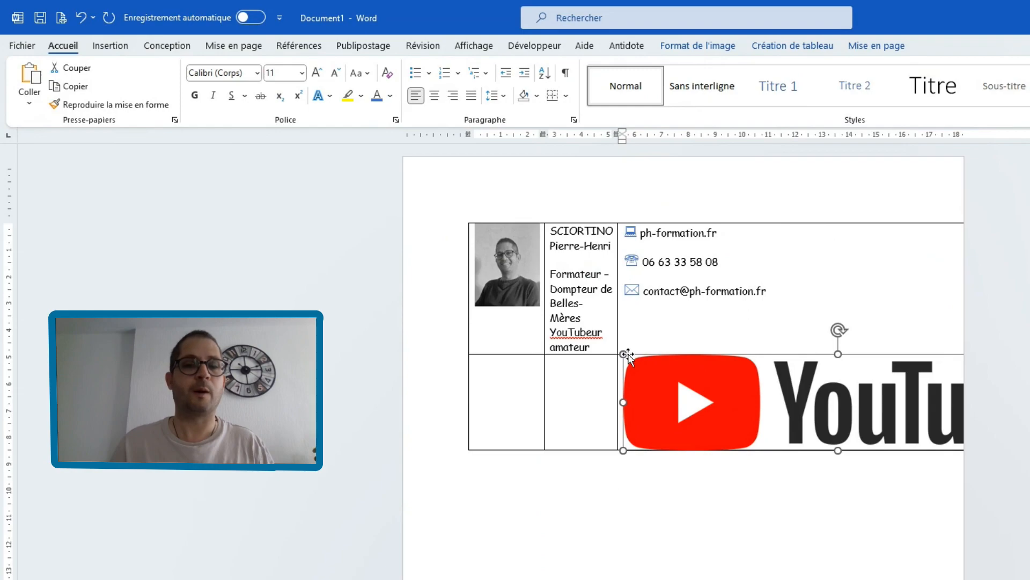
{"action": "left_click_drag", "start_coordinate": [623, 354], "coordinate": [686, 375]}
{"action": "left_click_drag", "start_coordinate": [774, 392], "coordinate": [860, 329]}
{"action": "left_click", "coordinate": [793, 400]}
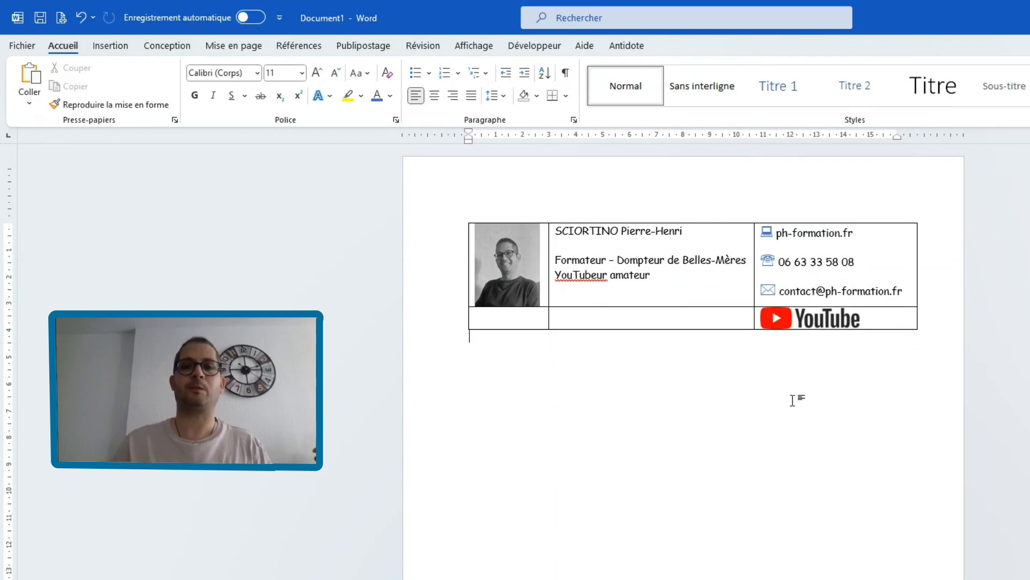
- Set the paragraph spacing before the YouTube logo to 12 pt
{"action": "left_click", "coordinate": [810, 320]}
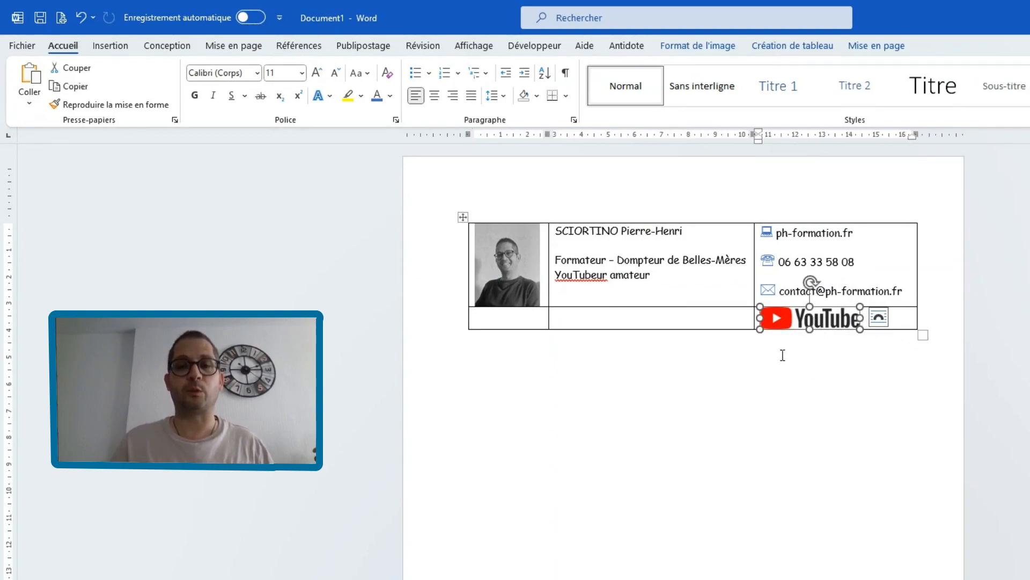
{"action": "left_click", "coordinate": [124, 46]}
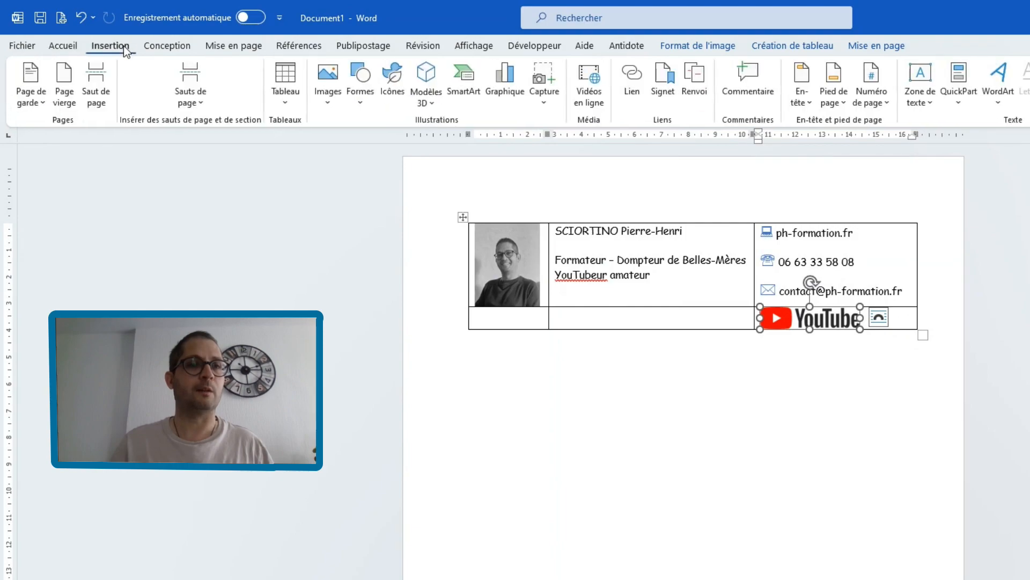
{"action": "left_click", "coordinate": [251, 46]}
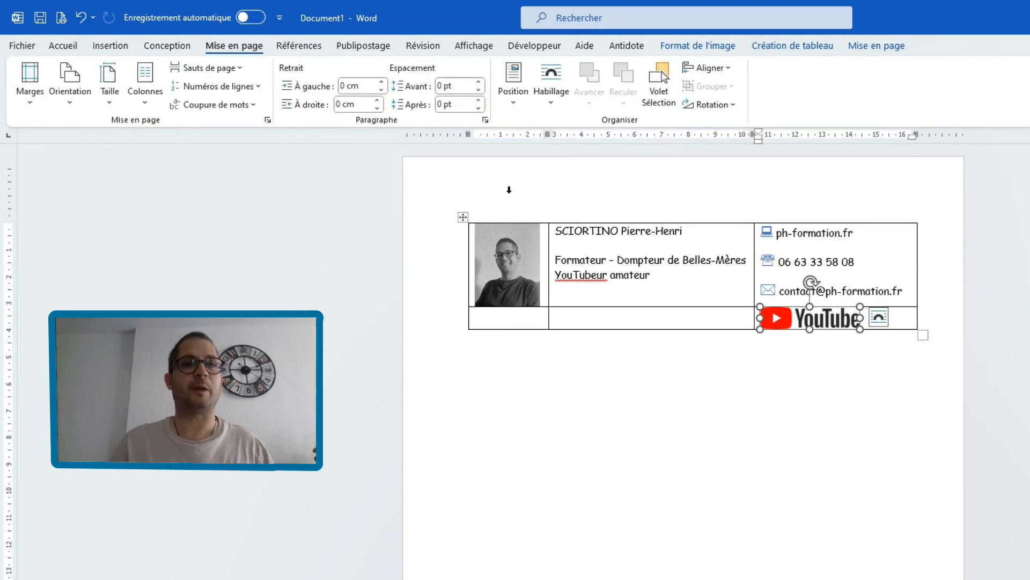
{"action": "left_click", "coordinate": [480, 84]}
{"action": "left_click", "coordinate": [479, 82]}
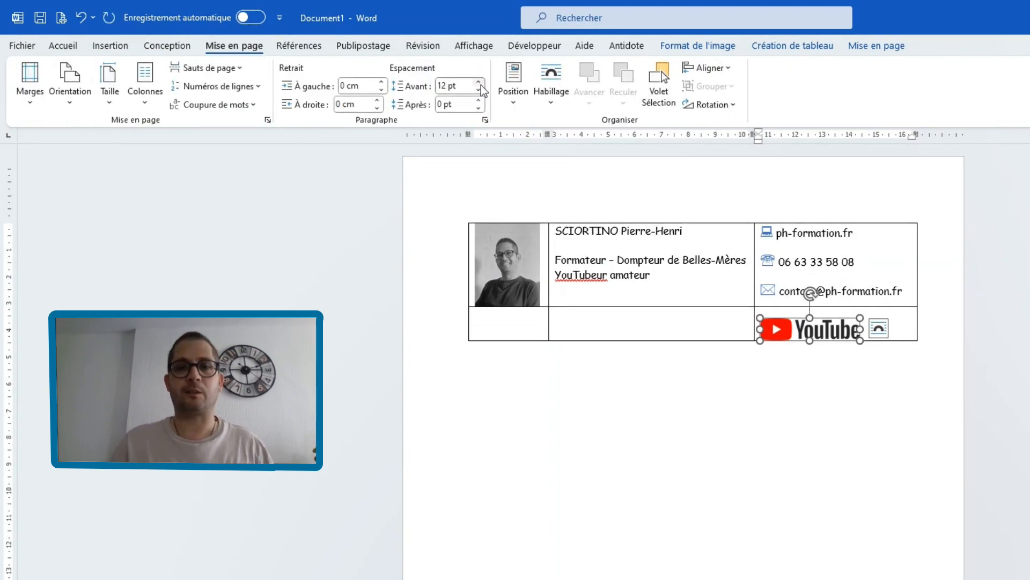
{"action": "left_click", "coordinate": [625, 519]}
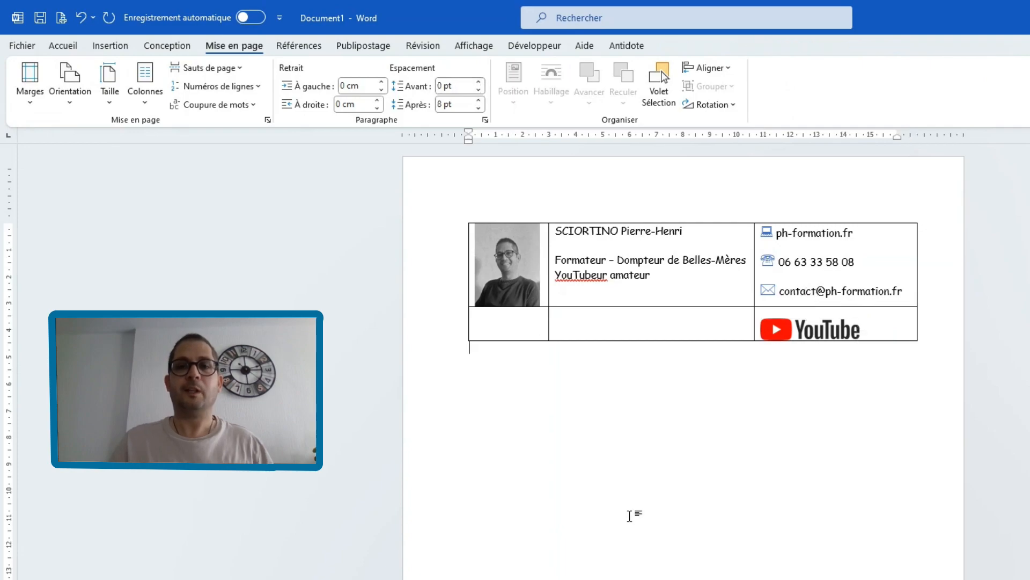
- Align the contact details cell and the name and job title cell vertically centred and left-aligned
{"action": "left_click", "coordinate": [873, 235]}
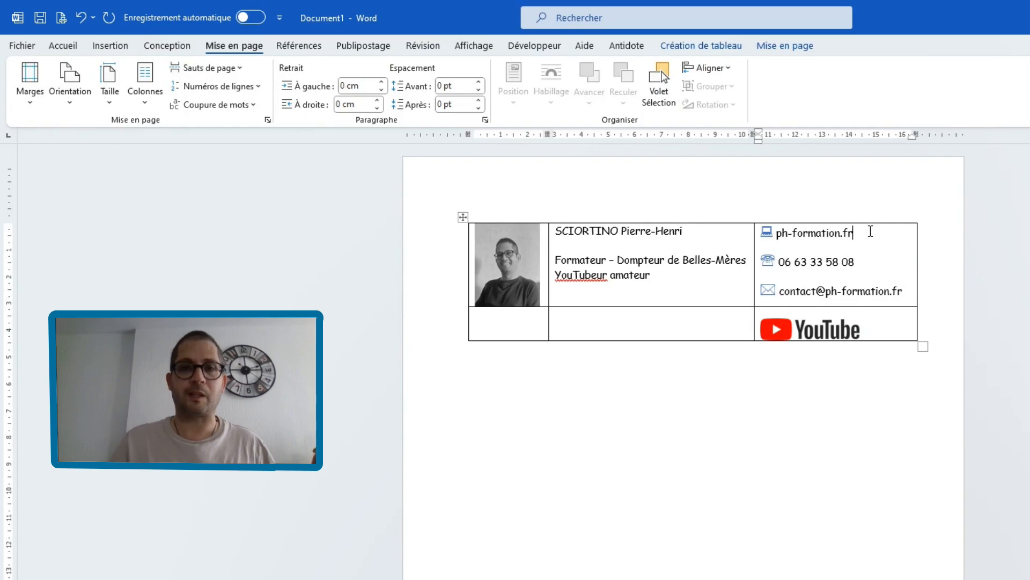
{"action": "left_click", "coordinate": [786, 50]}
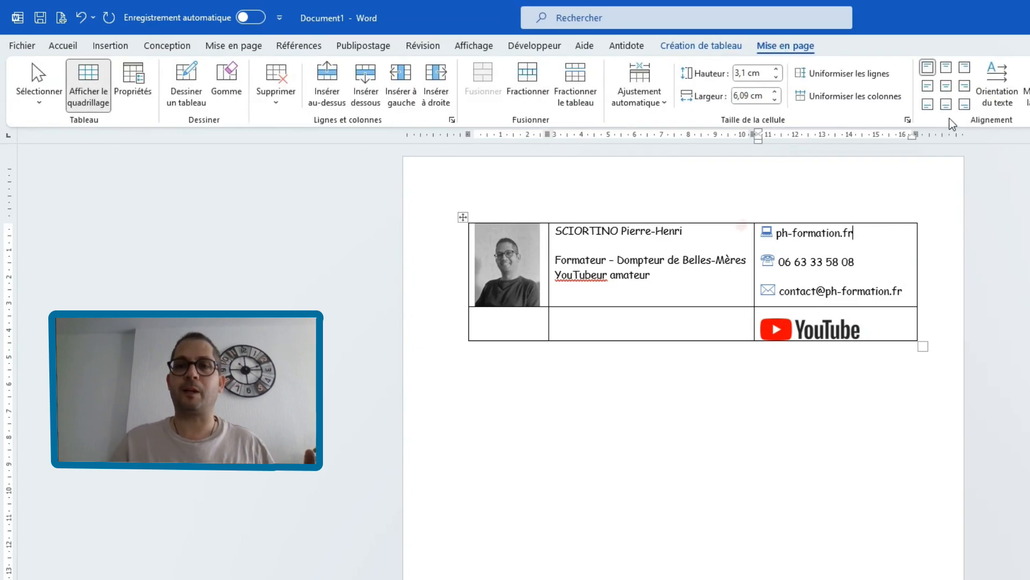
{"action": "left_click", "coordinate": [928, 87]}
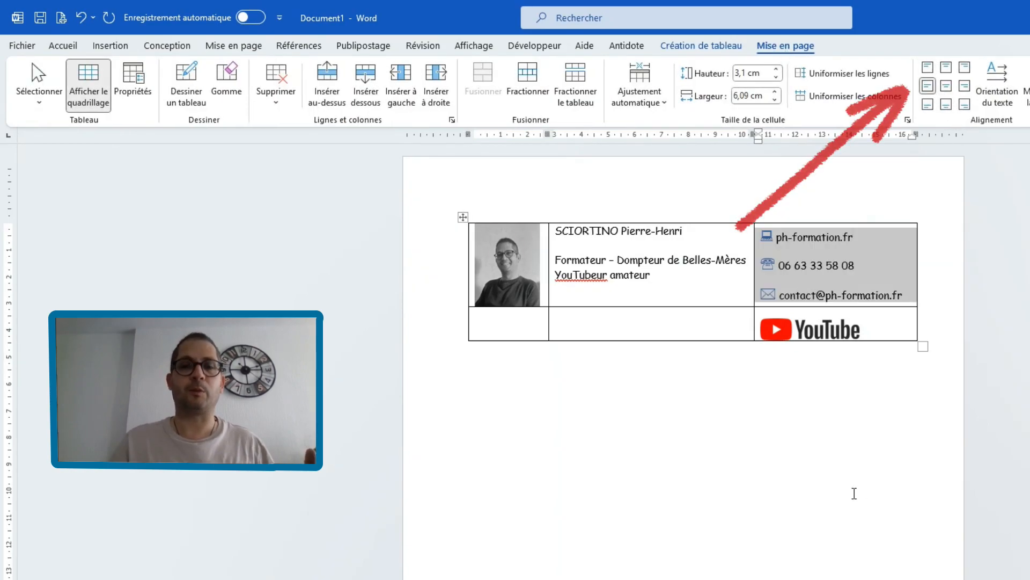
{"action": "left_click", "coordinate": [800, 441]}
{"action": "left_click", "coordinate": [673, 283]}
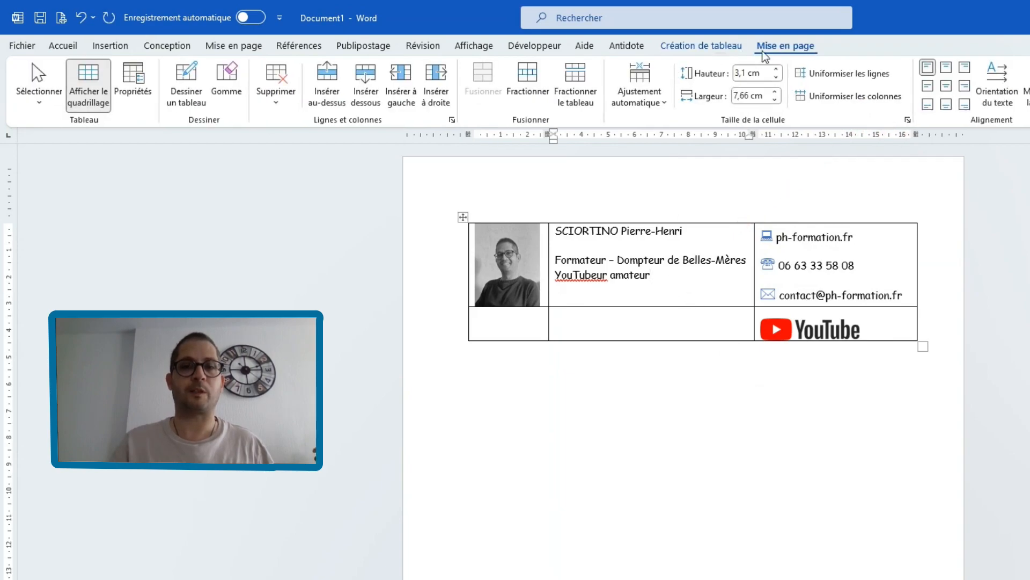
{"action": "left_click", "coordinate": [928, 86]}
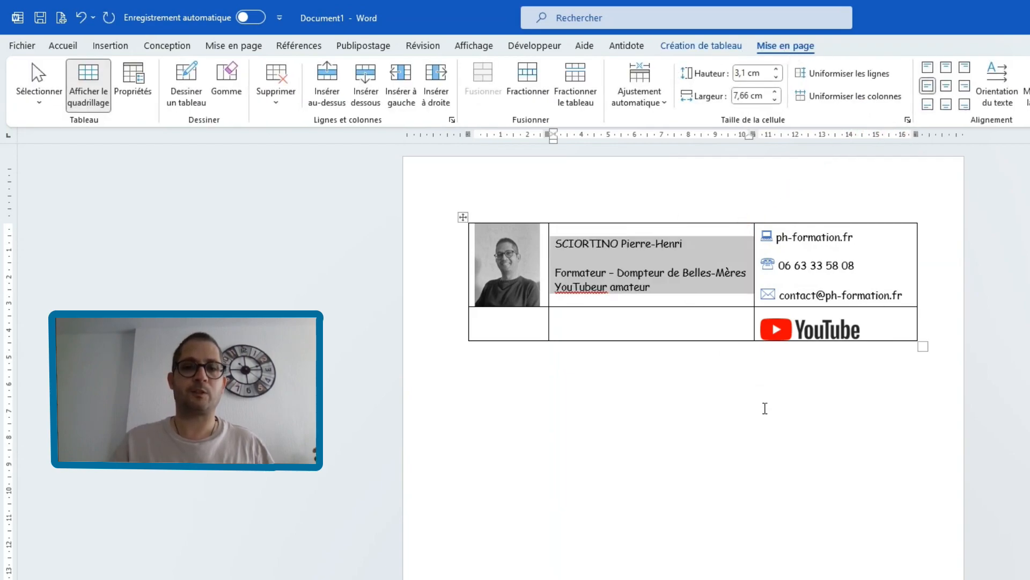
{"action": "left_click", "coordinate": [755, 416]}
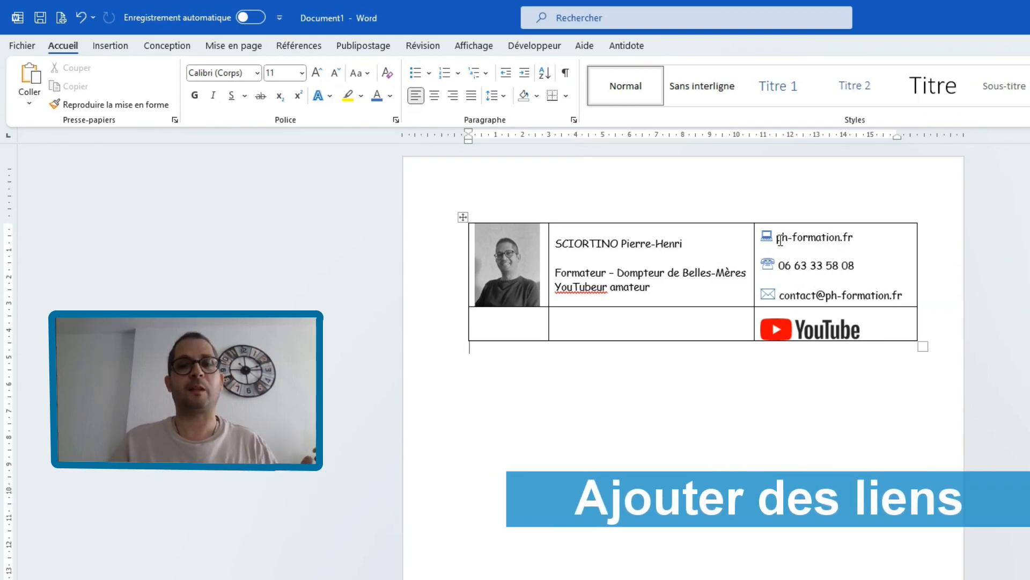
{"action": "left_click_drag", "start_coordinate": [778, 237], "coordinate": [853, 236]}
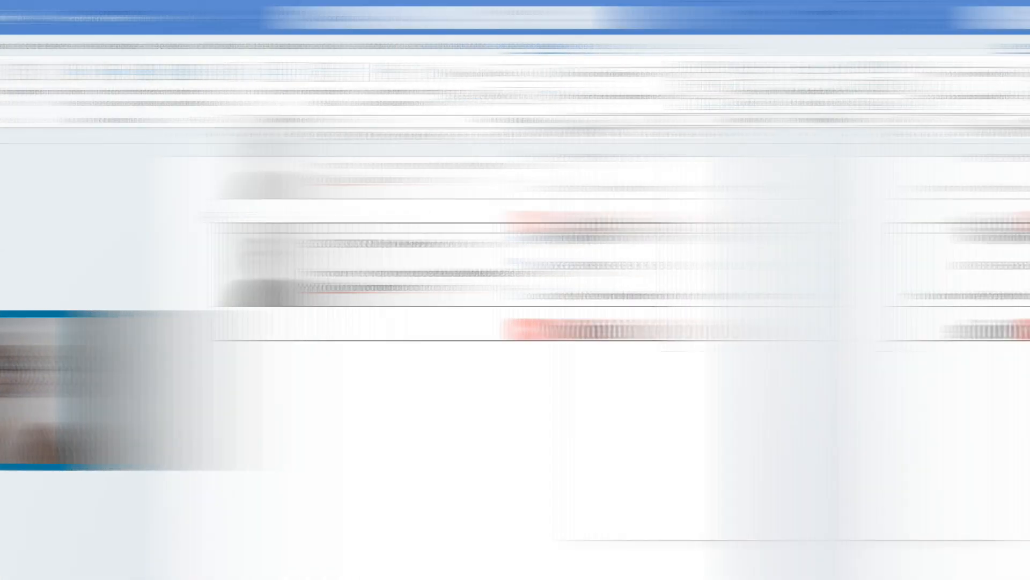
{"action": "right_click", "coordinate": [783, 240]}
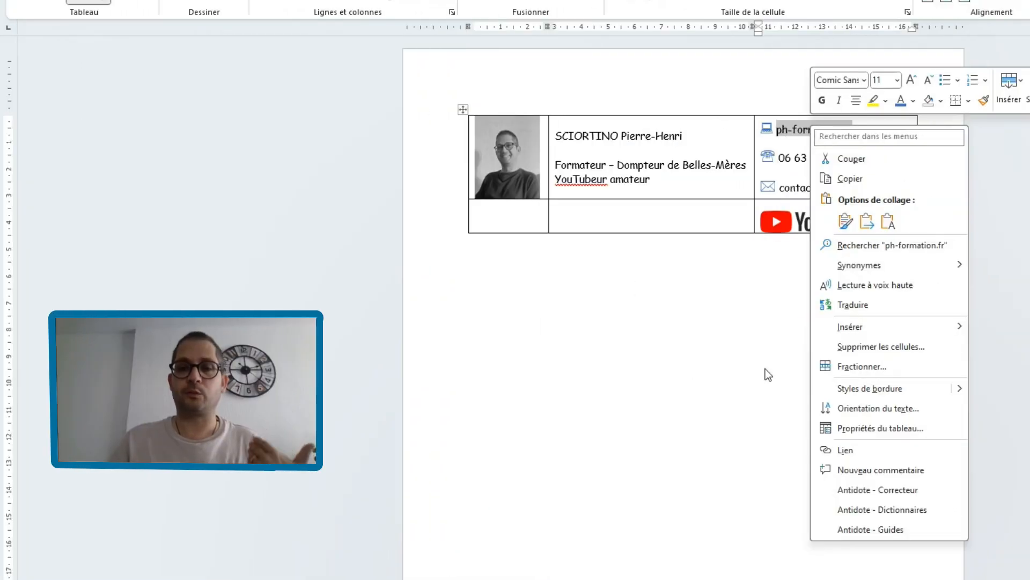
{"action": "left_click", "coordinate": [865, 451]}
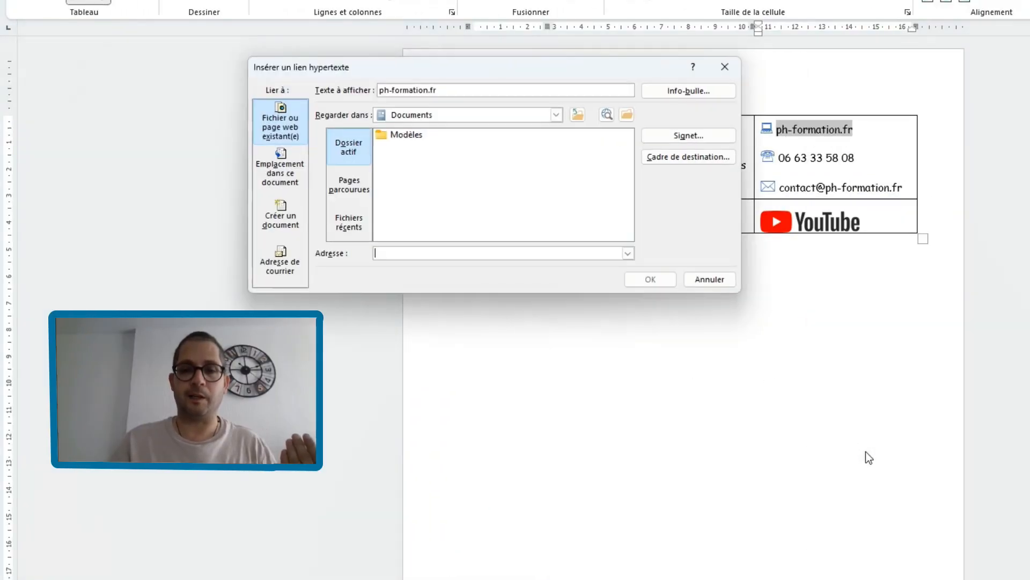
{"action": "type", "text": "hpp"}
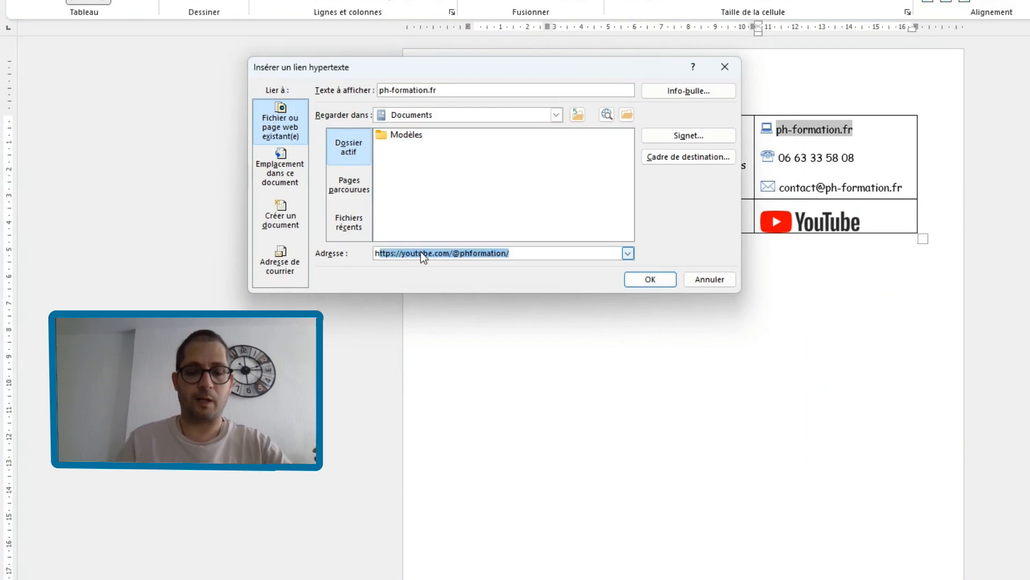
{"action": "key", "text": "BackSpace"}
{"action": "key", "text": "BackSpace"}
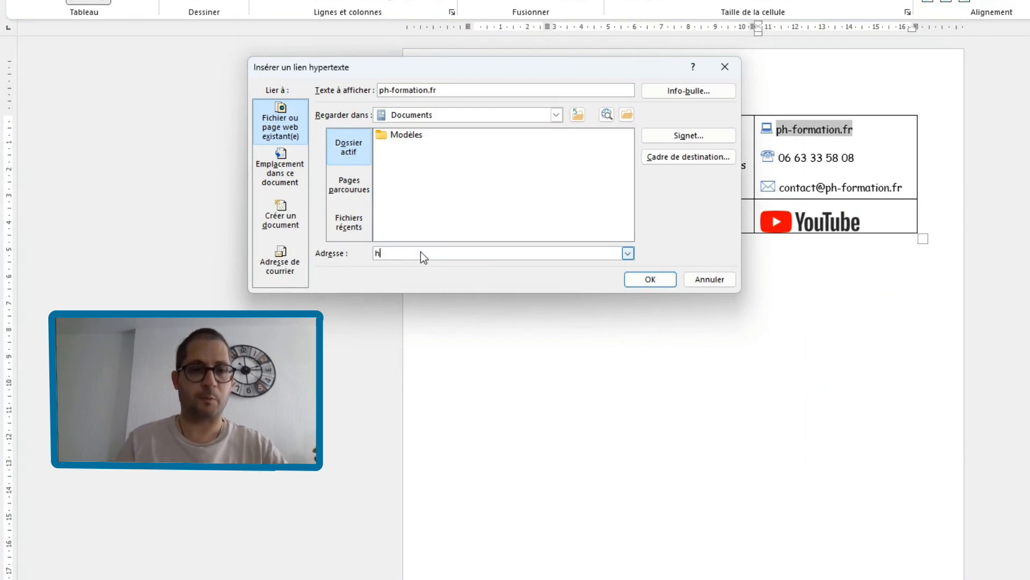
{"action": "type", "text": "ttp"}
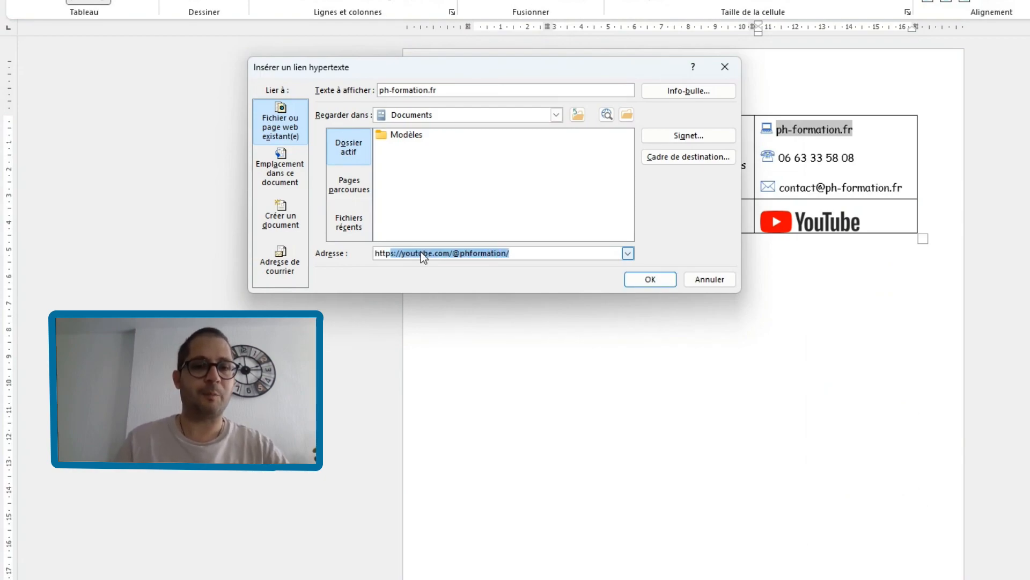
{"action": "type", "text": "s://ph"}
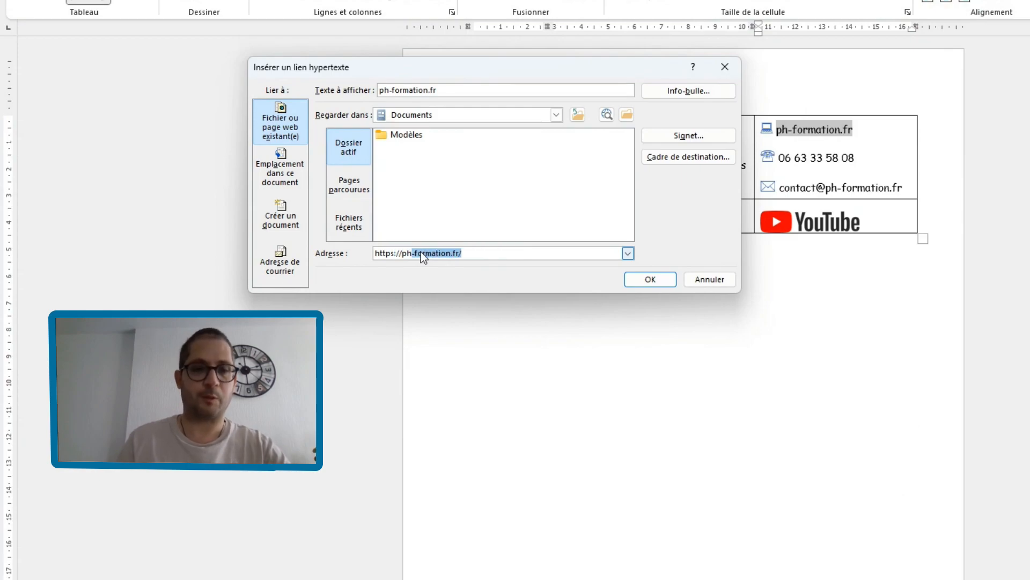
{"action": "left_click", "coordinate": [485, 254]}
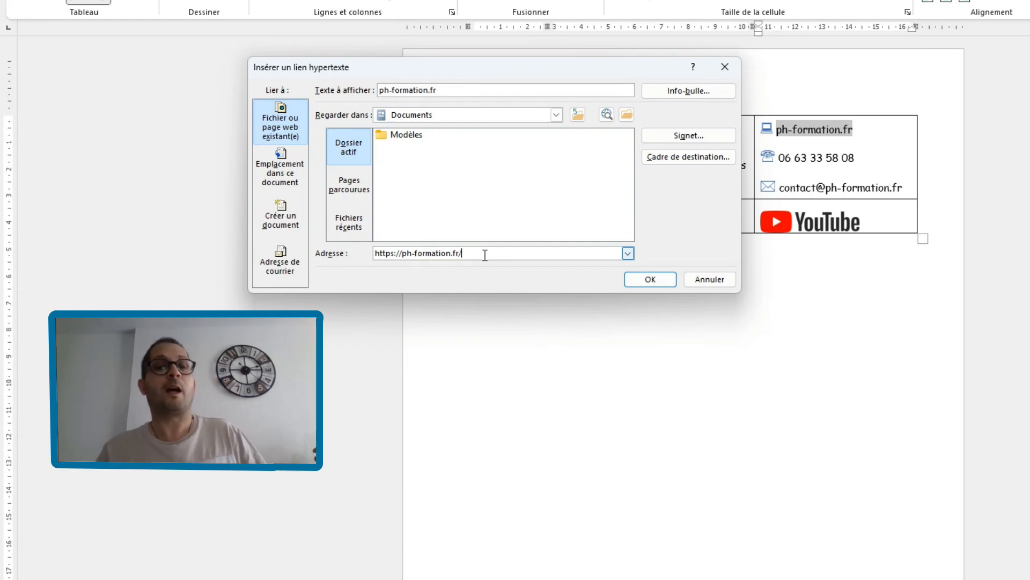
{"action": "left_click", "coordinate": [651, 281]}
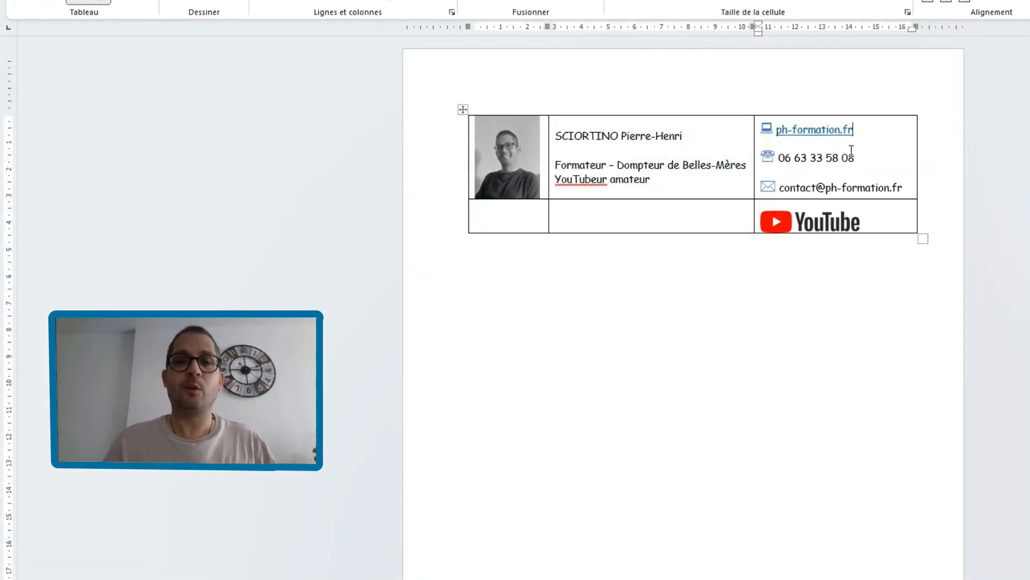
- Remove the underline from the "ph-formation.fr" link and set its font colour to black
{"action": "left_click_drag", "start_coordinate": [860, 131], "coordinate": [781, 134]}
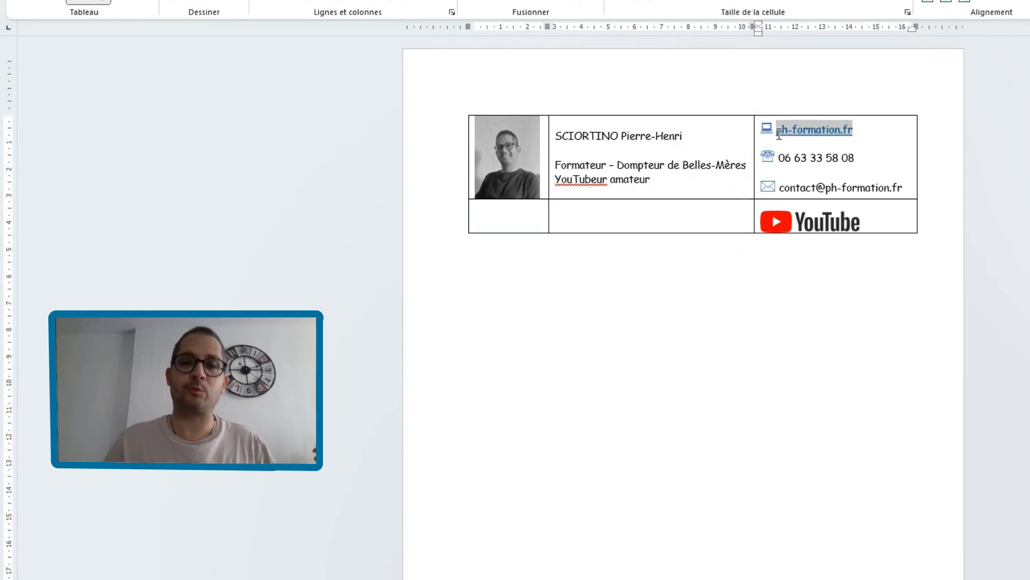
{"action": "left_click", "coordinate": [63, 45]}
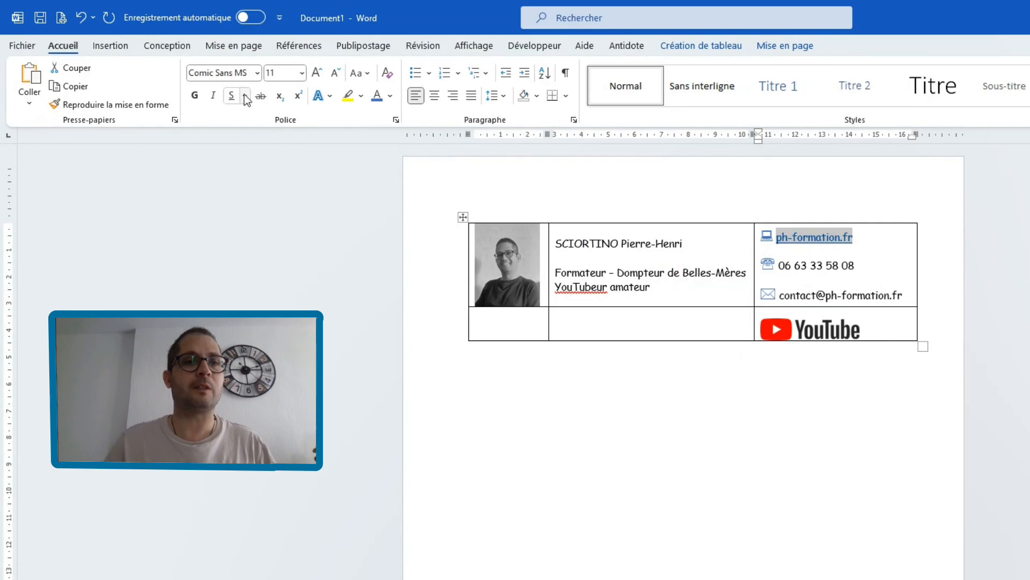
{"action": "left_click", "coordinate": [232, 97]}
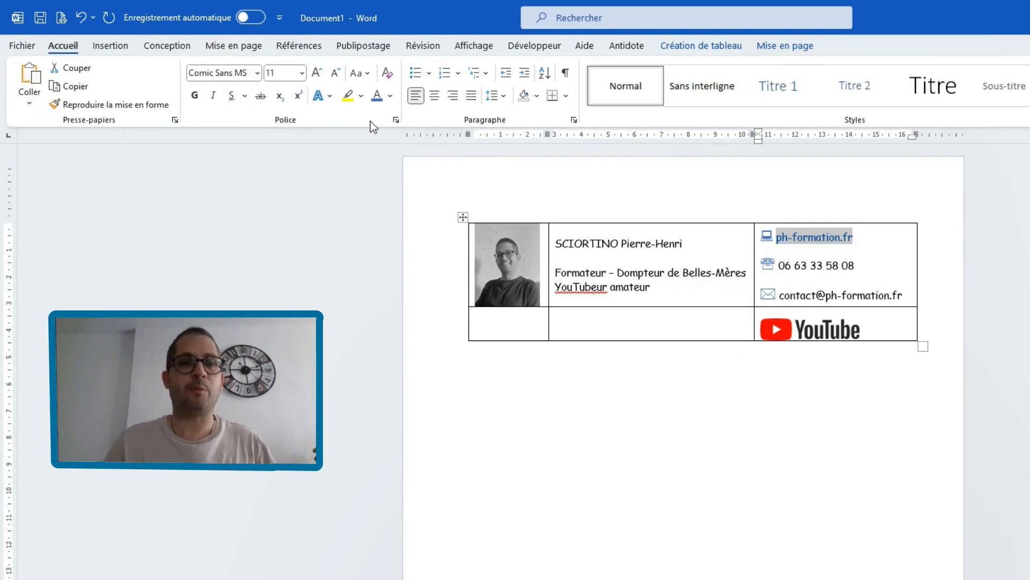
{"action": "left_click", "coordinate": [390, 96]}
{"action": "left_click", "coordinate": [396, 145]}
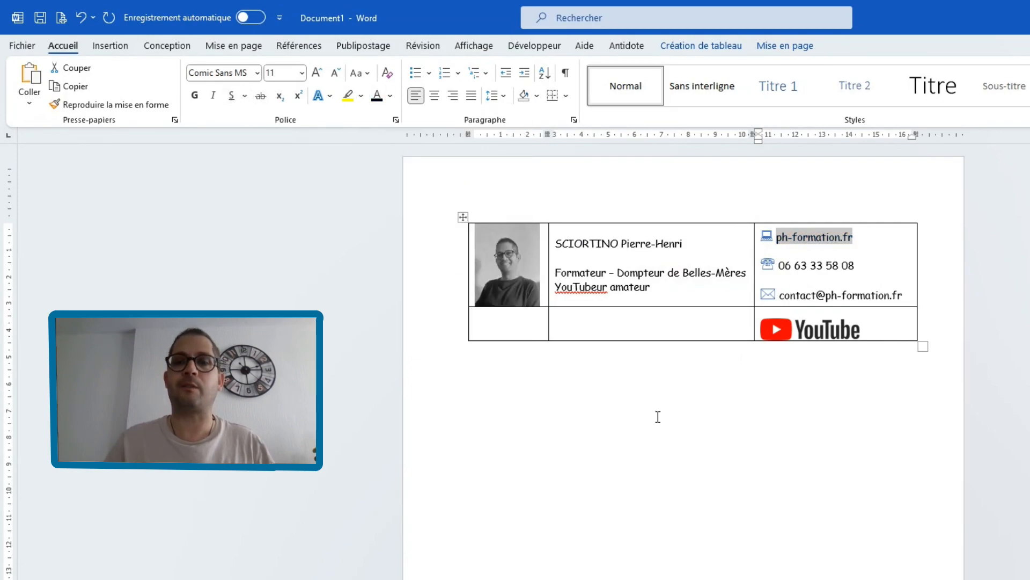
{"action": "left_click", "coordinate": [660, 419]}
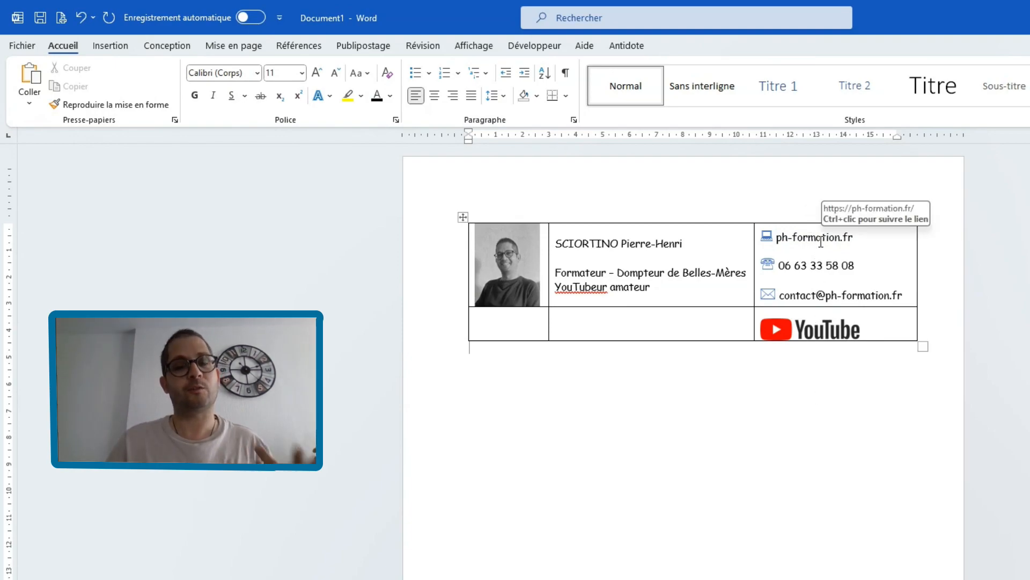
{"action": "left_click", "coordinate": [793, 338]}
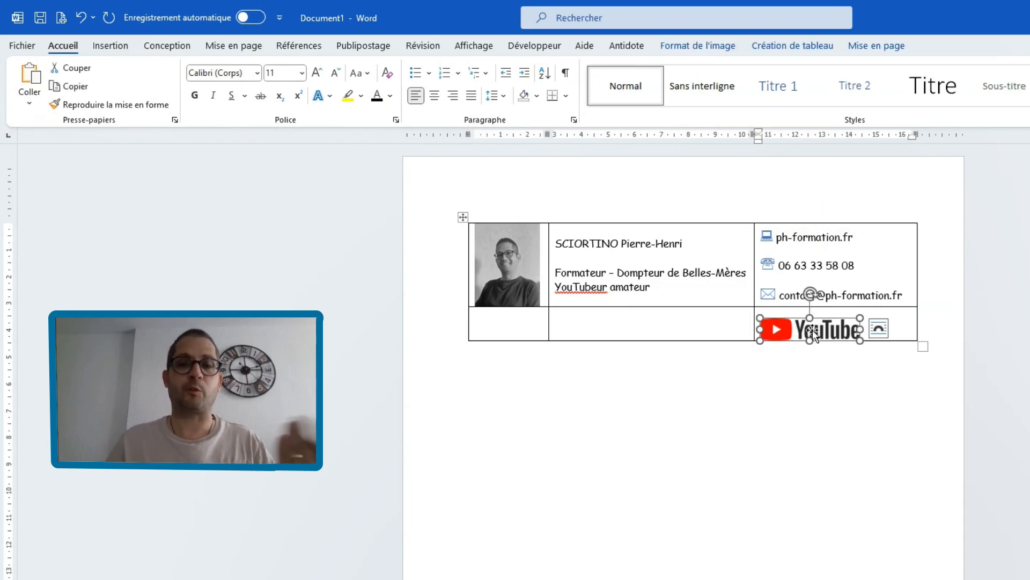
{"action": "right_click", "coordinate": [812, 333]}
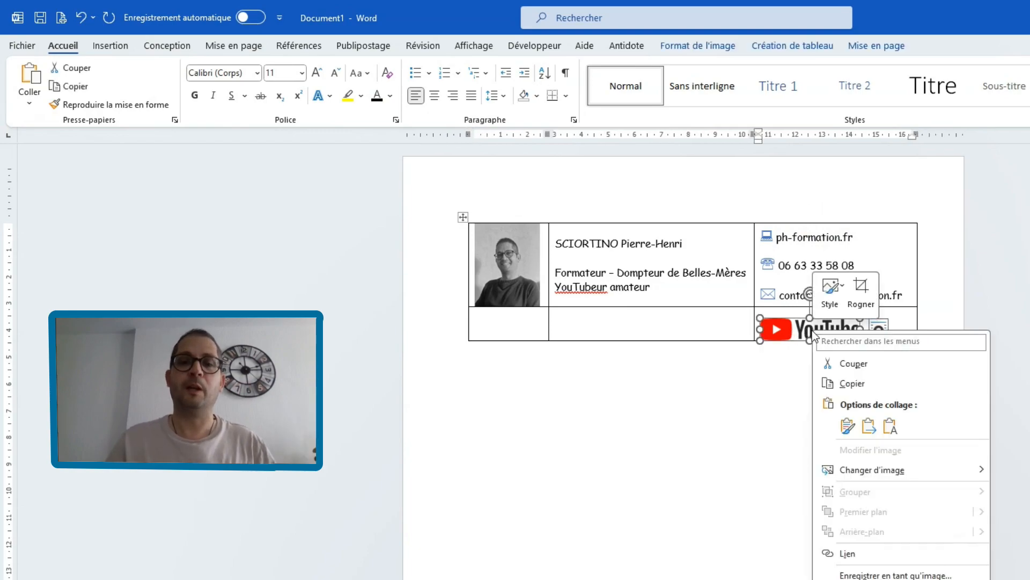
{"action": "left_click", "coordinate": [855, 557]}
{"action": "left_click", "coordinate": [450, 361]}
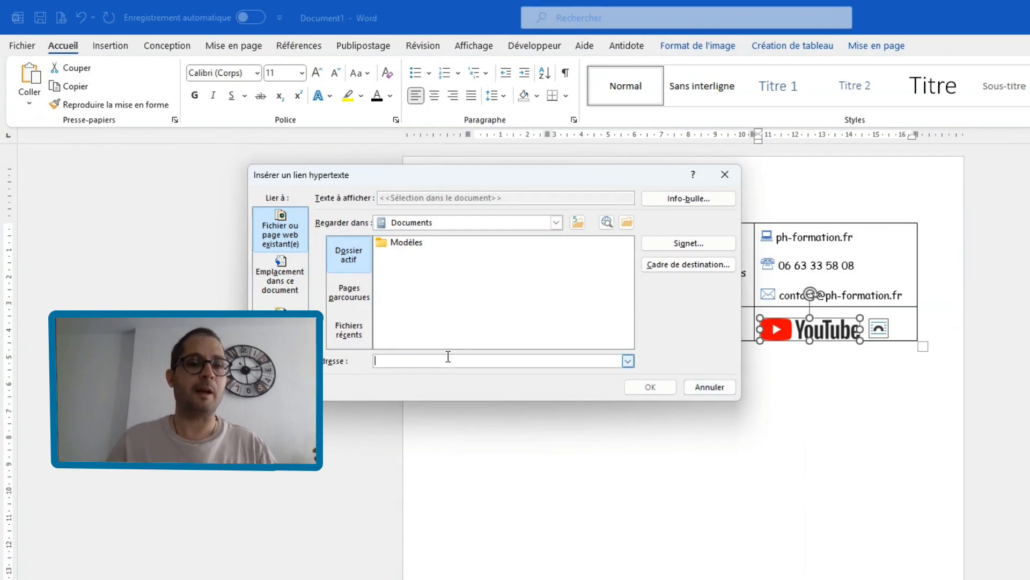
{"action": "type", "text": "h"}
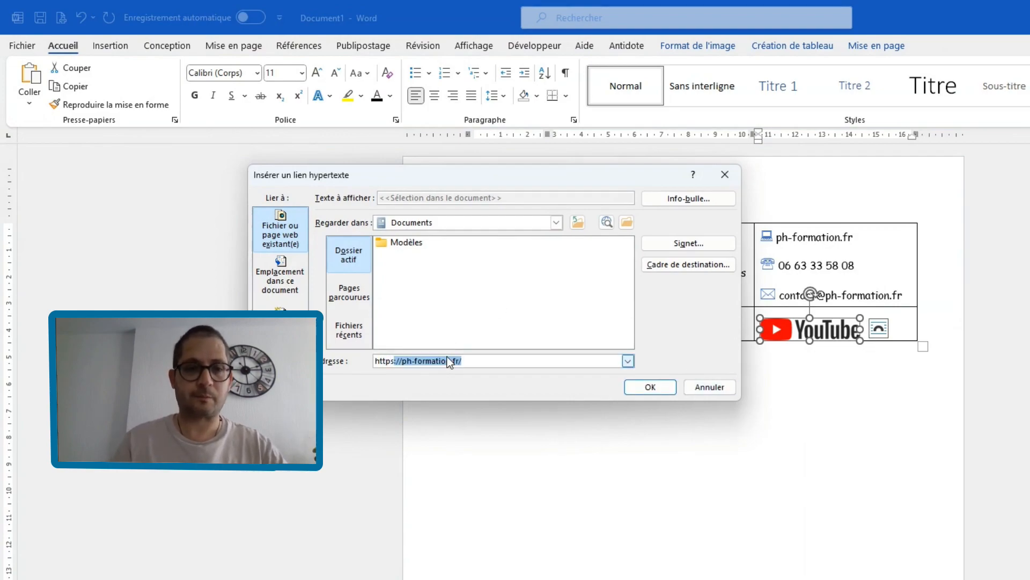
{"action": "type", "text": "ttps://"}
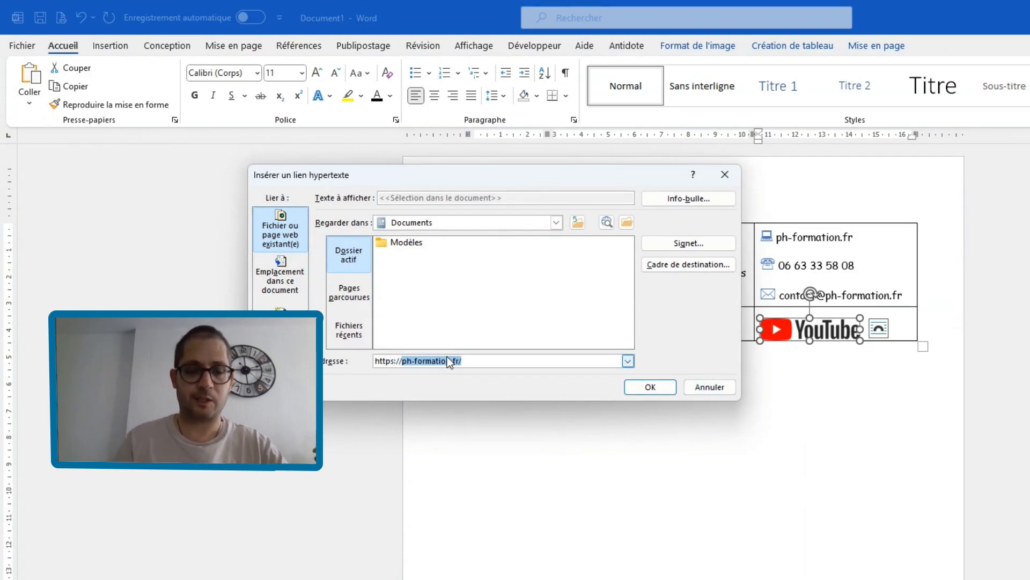
{"action": "type", "text": "youtube.com/@phformation/"}
{"action": "left_click", "coordinate": [521, 360]}
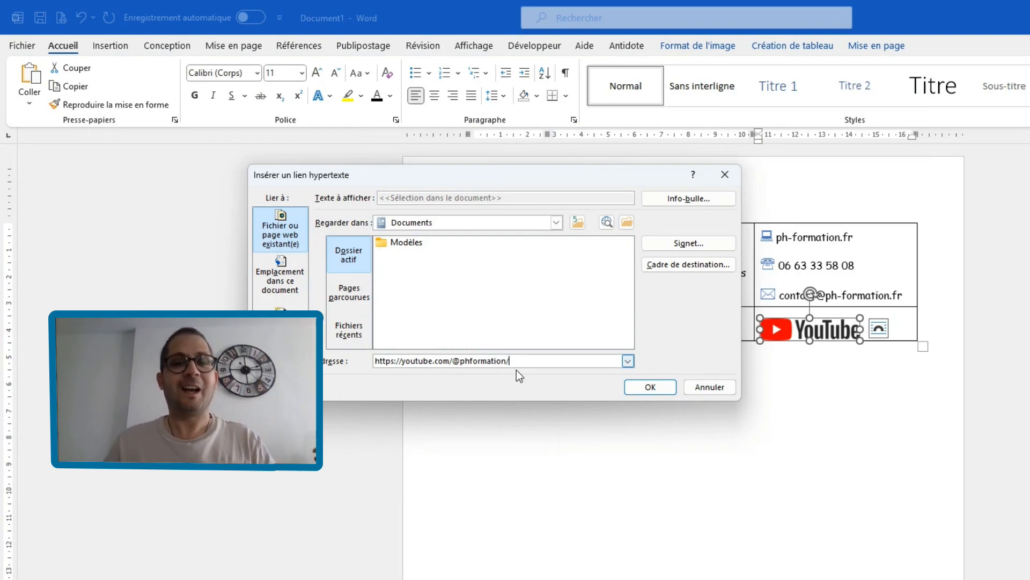
{"action": "left_click", "coordinate": [647, 384]}
{"action": "left_click", "coordinate": [794, 403]}
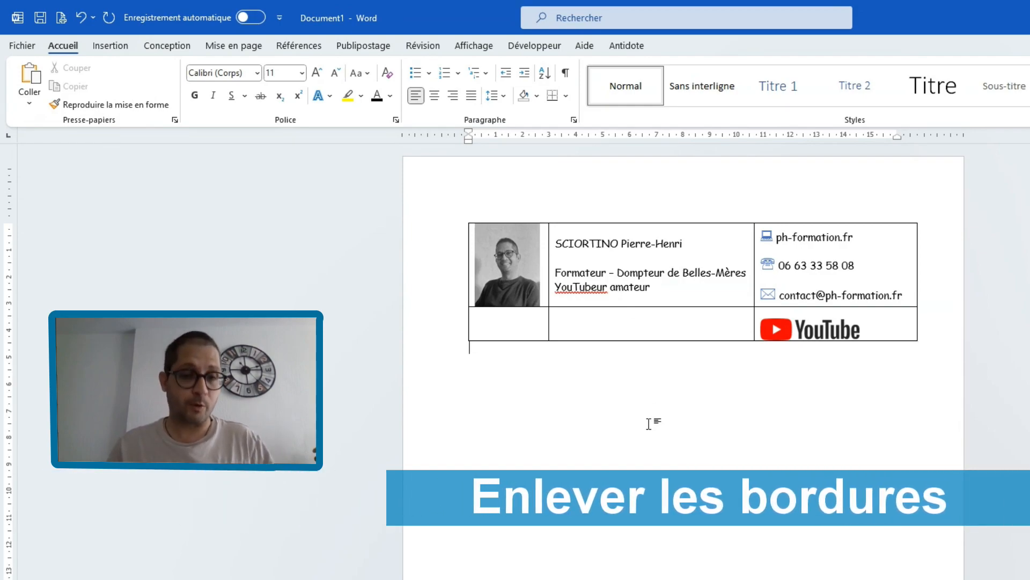
- Remove all borders from the whole signature table
{"action": "left_click", "coordinate": [463, 217]}
{"action": "left_click", "coordinate": [787, 41]}
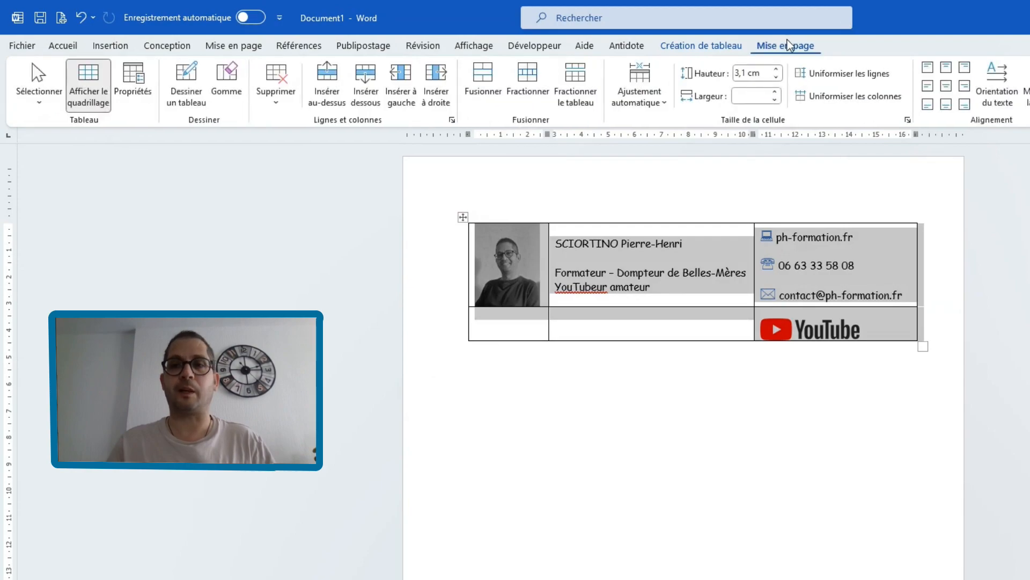
{"action": "left_click", "coordinate": [737, 47]}
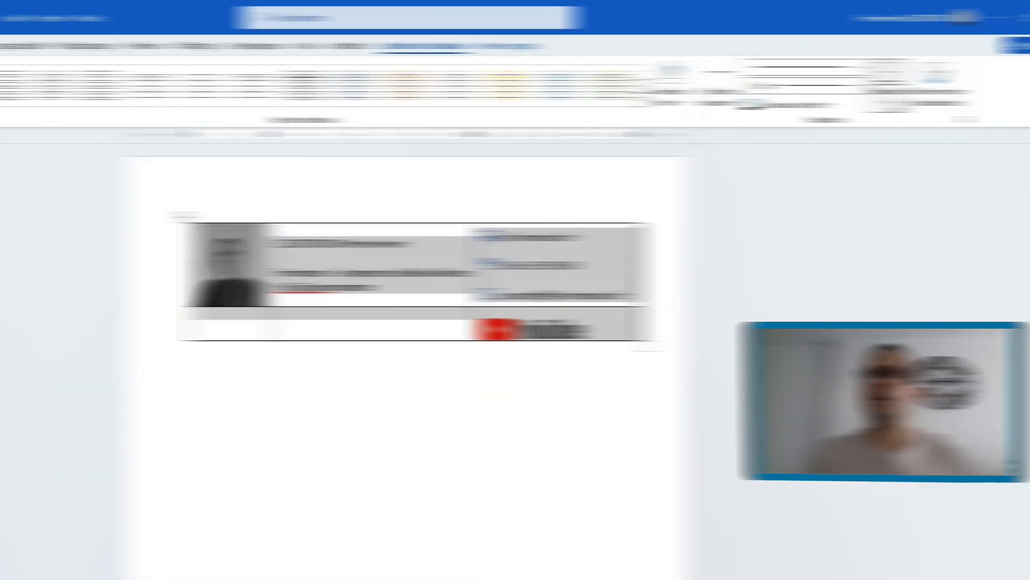
{"action": "left_click", "coordinate": [834, 101]}
{"action": "left_click", "coordinate": [858, 206]}
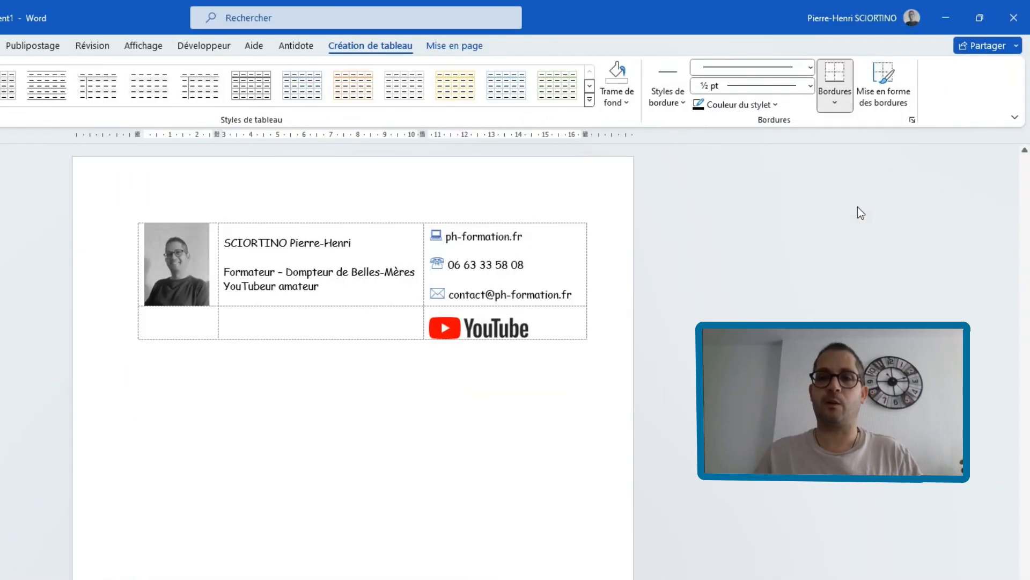
{"action": "left_click", "coordinate": [500, 445]}
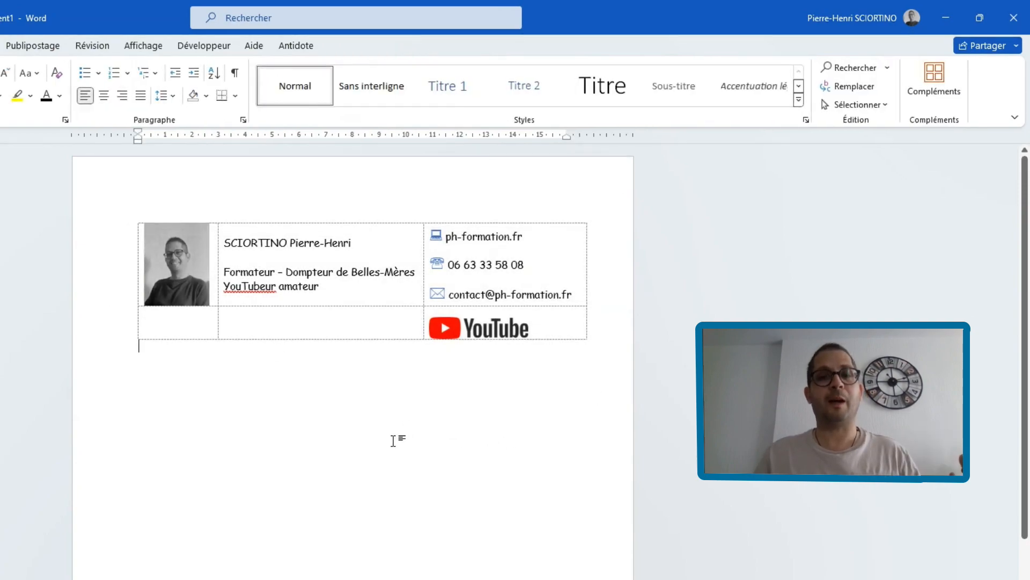
- Select the whole borderless signature table and copy it
{"action": "left_click", "coordinate": [241, 286]}
{"action": "left_click", "coordinate": [132, 217]}
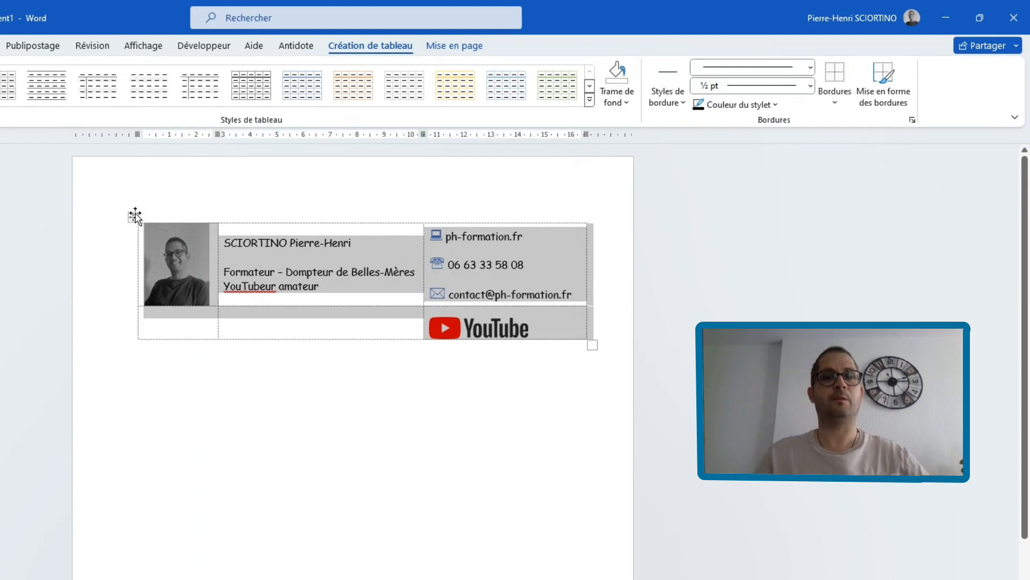
{"action": "left_click", "coordinate": [133, 216]}
{"action": "left_click", "coordinate": [132, 216]}
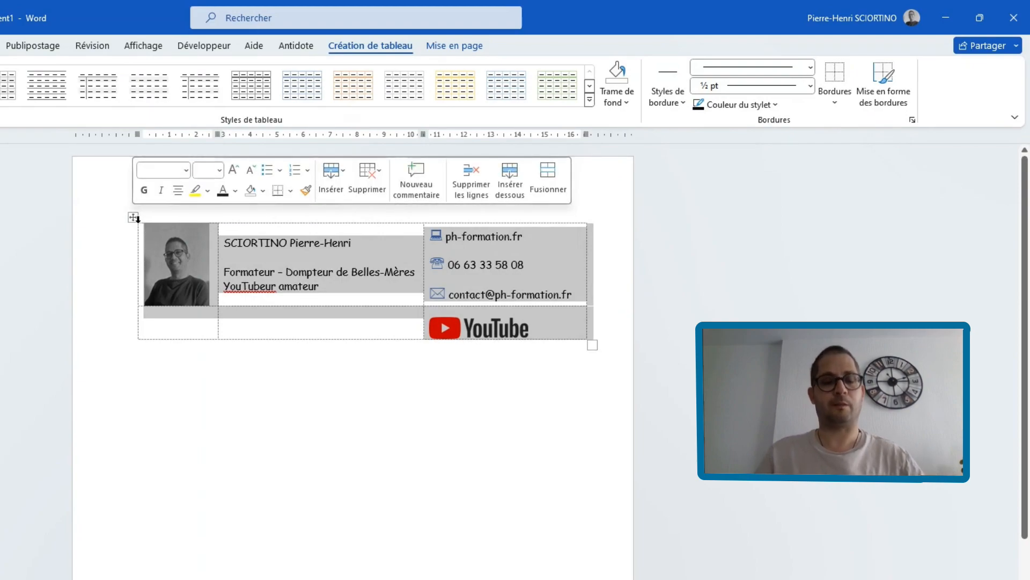
{"action": "right_click", "coordinate": [133, 218]}
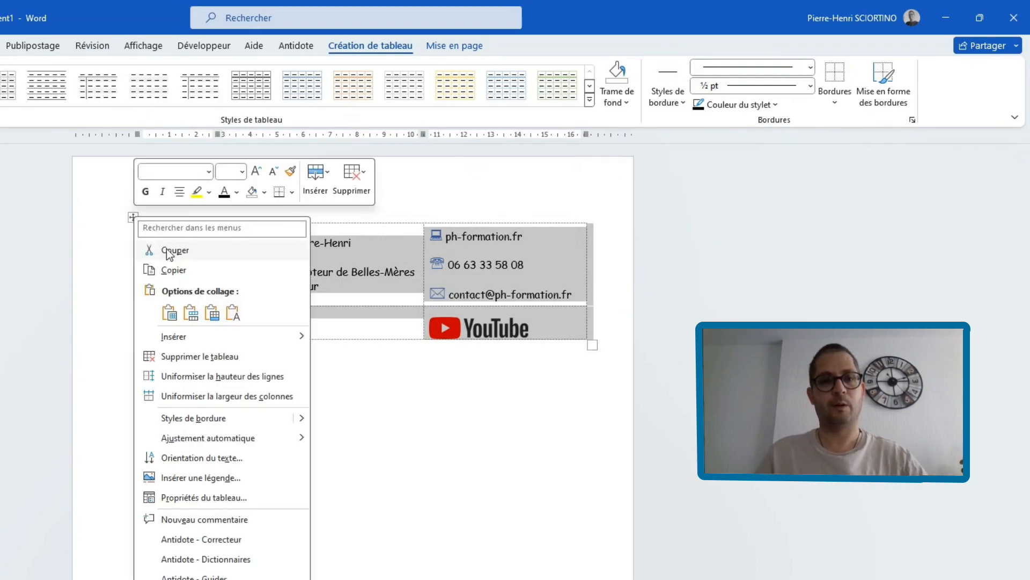
{"action": "left_click", "coordinate": [177, 271]}
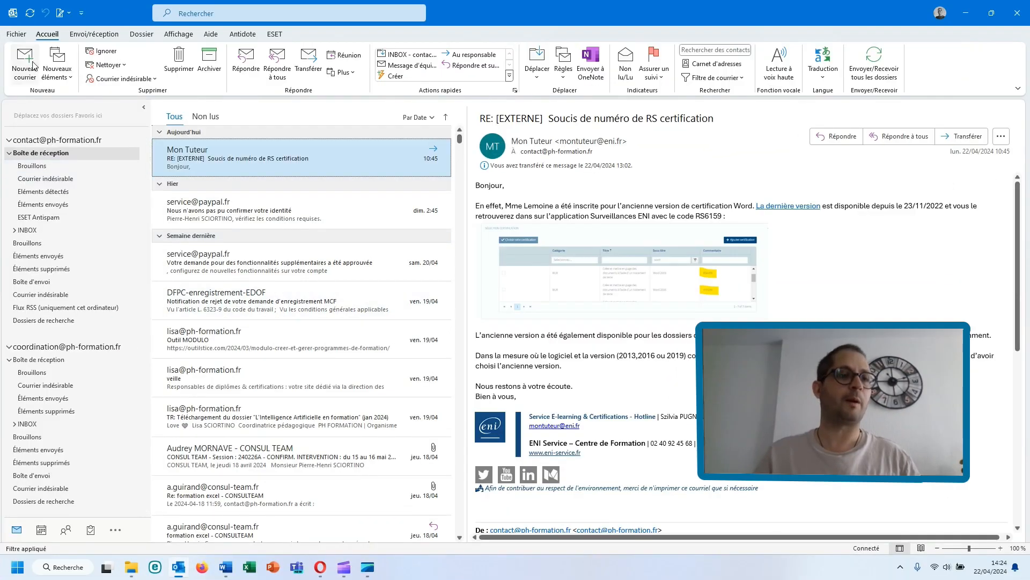
- Switch to Outlook, create a new email and delete the default signature from its body
{"action": "left_click", "coordinate": [33, 65]}
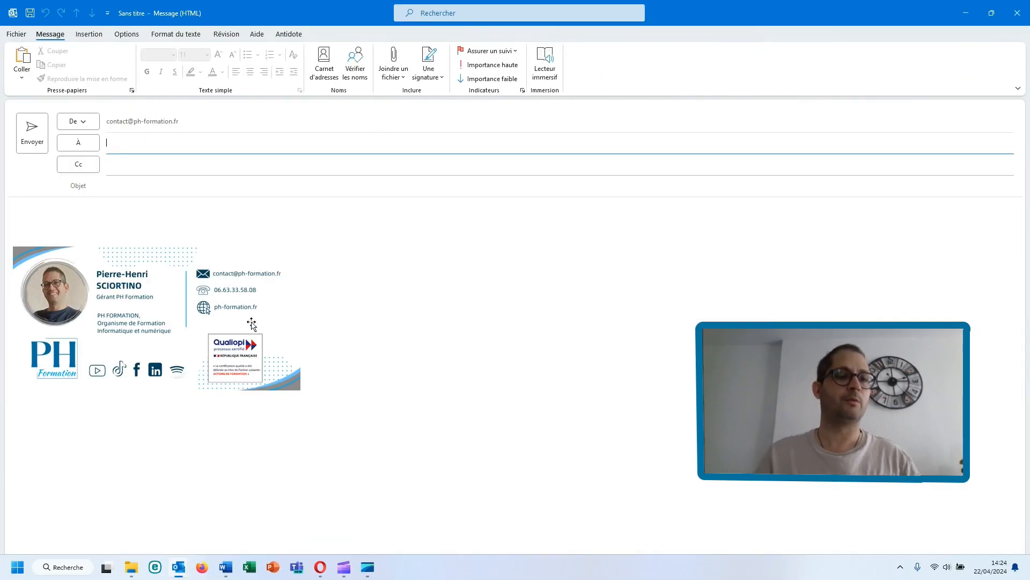
{"action": "left_click", "coordinate": [249, 298]}
{"action": "key", "text": "Delete"}
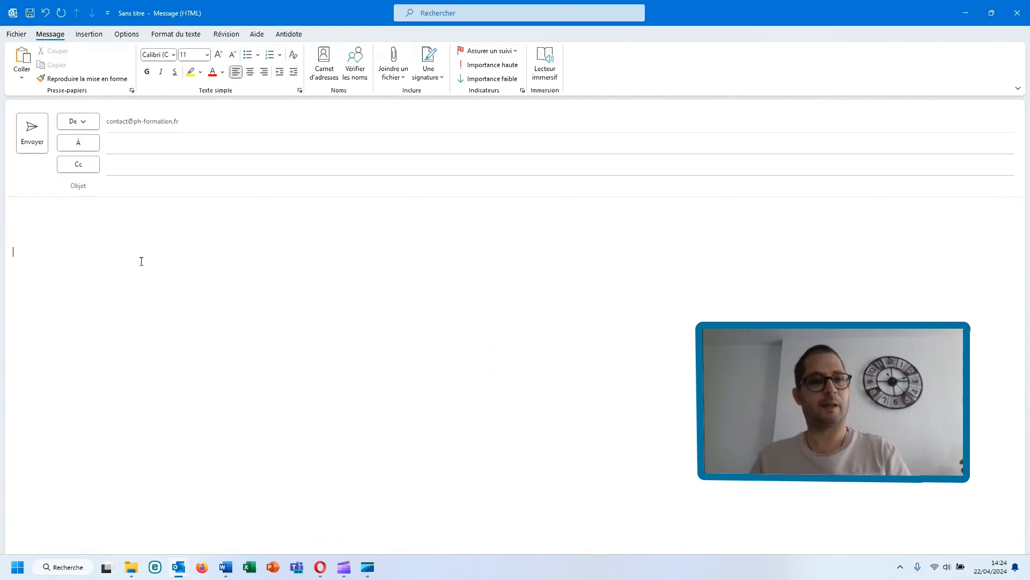
- Paste the copied signature table into the email body and undo the paste
{"action": "key", "text": "ctrl+v"}
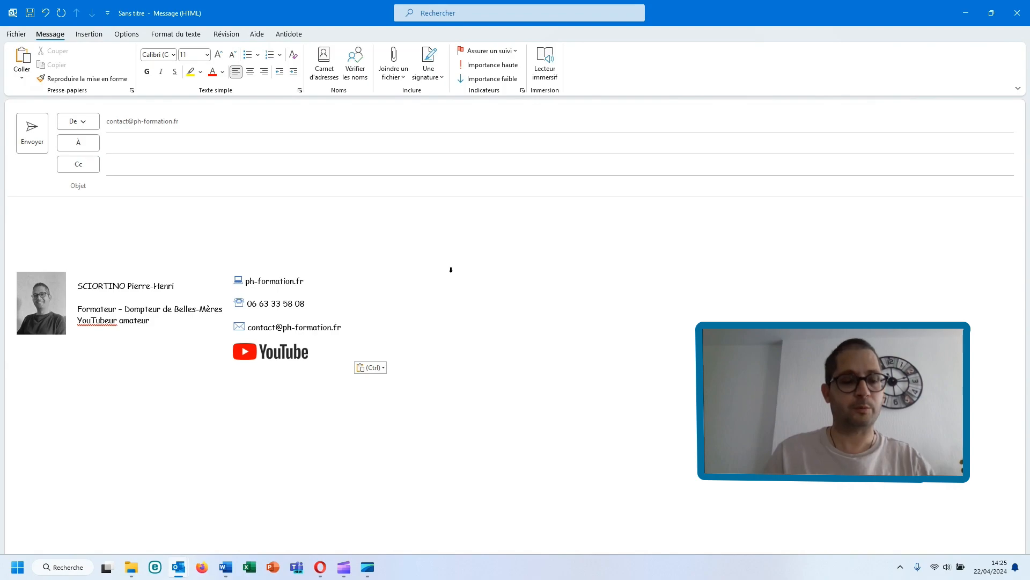
{"action": "key", "text": "ctrl+z"}
- Switch to Word and paint a thin ½ pt blue border beneath the table's first row and between the job title and contact cells
{"action": "left_click", "coordinate": [225, 567]}
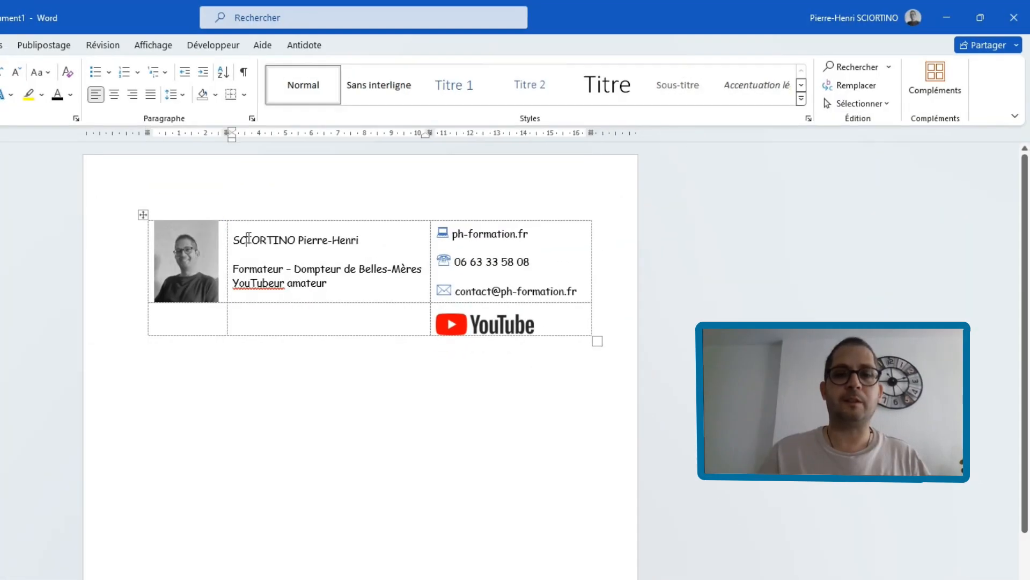
{"action": "left_click", "coordinate": [391, 47]}
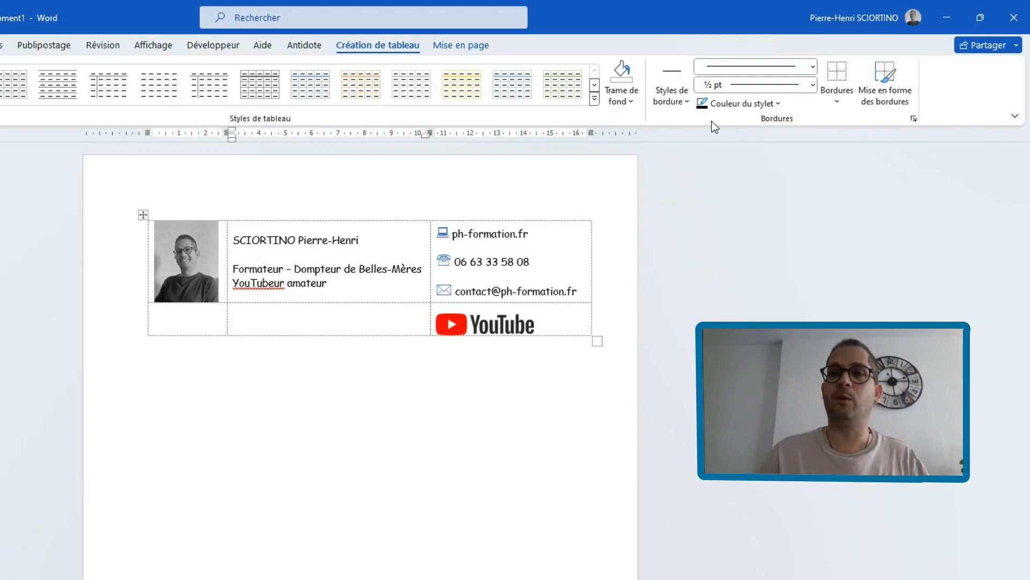
{"action": "left_click", "coordinate": [686, 101]}
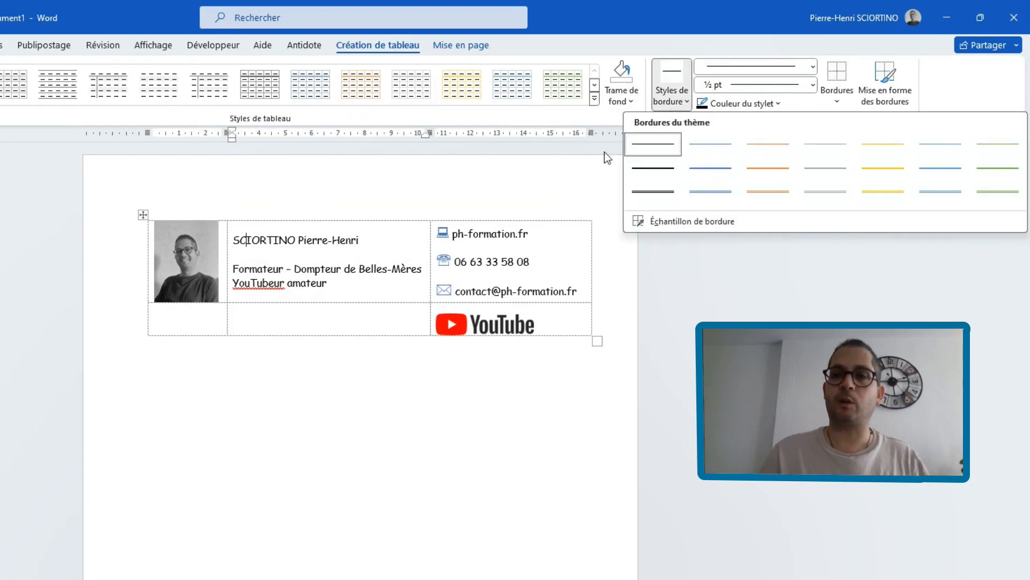
{"action": "left_click", "coordinate": [711, 144]}
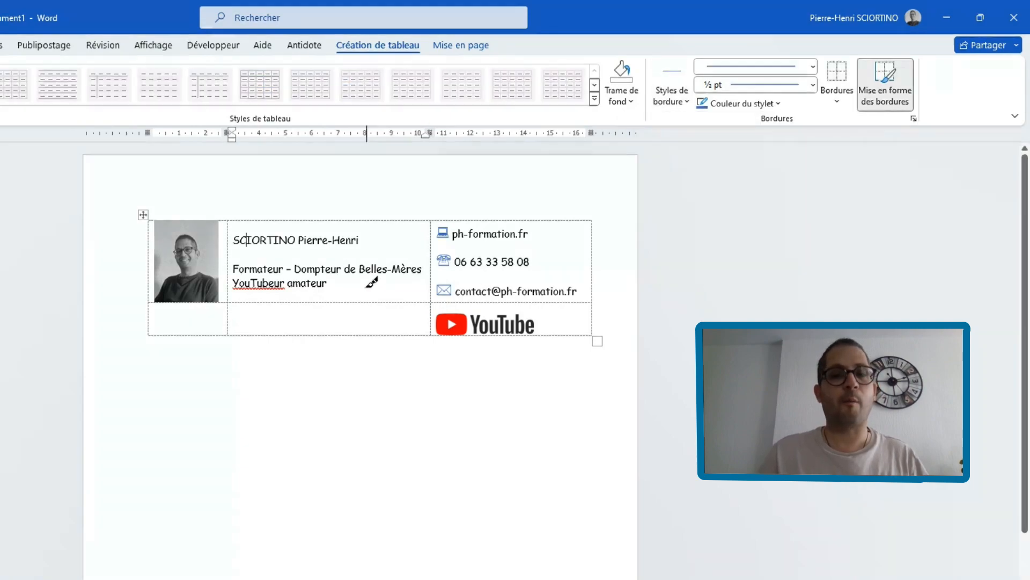
{"action": "mouse_move", "coordinate": [156, 302]}
{"action": "left_mouse_down"}
{"action": "mouse_move", "coordinate": [489, 295]}
{"action": "mouse_move", "coordinate": [435, 276]}
{"action": "mouse_move", "coordinate": [432, 236]}
{"action": "left_mouse_up"}
{"action": "key", "text": "Escape"}
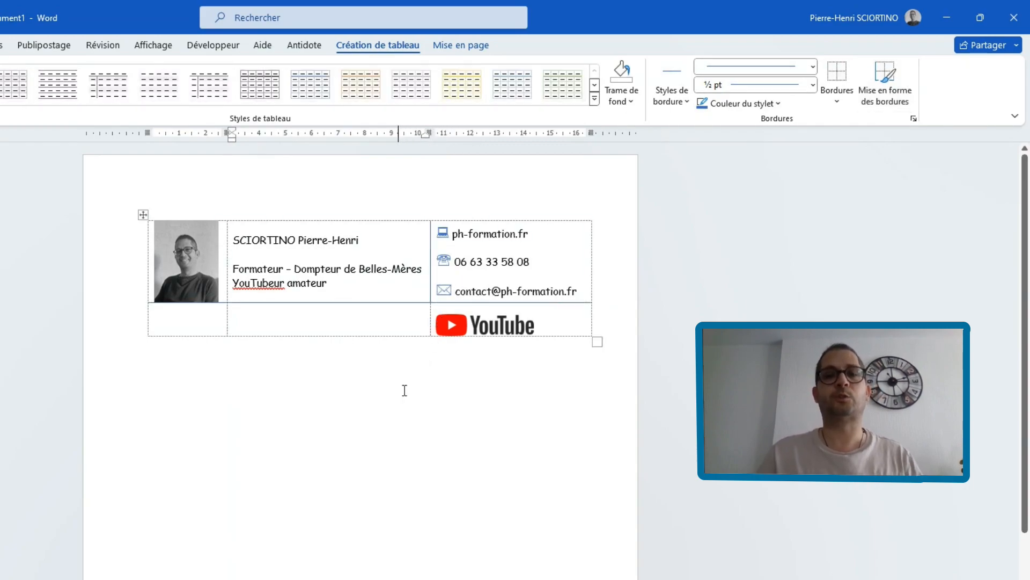
- Copy the whole table with its blue lines and paste it into the body of the open Outlook message
{"action": "left_click", "coordinate": [143, 215]}
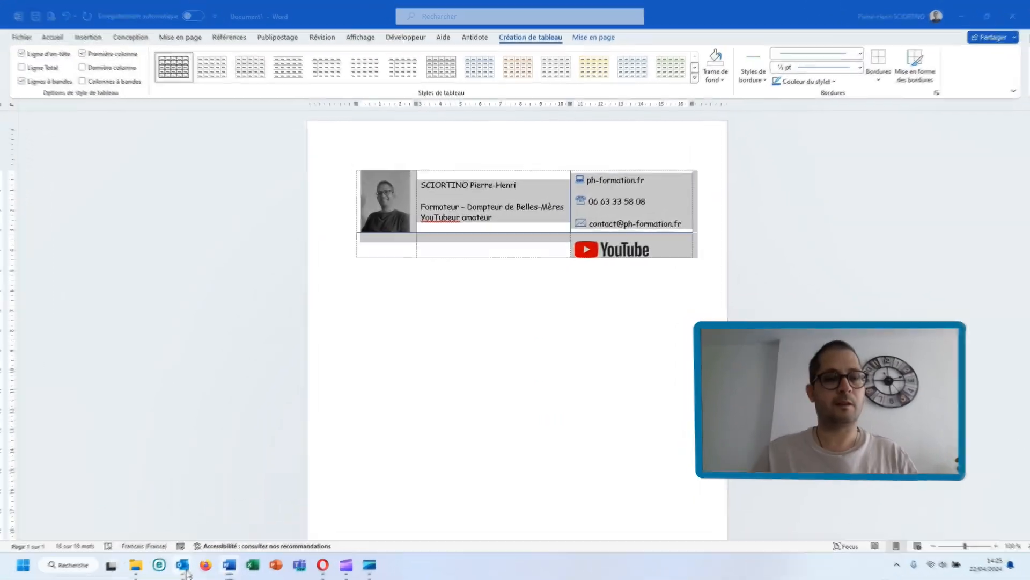
{"action": "left_click", "coordinate": [183, 573]}
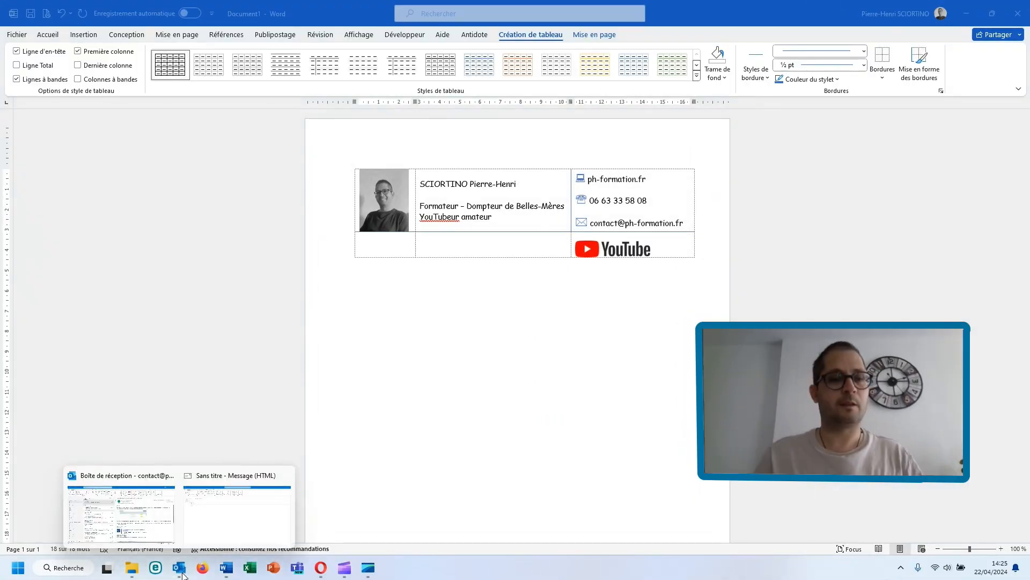
{"action": "left_click", "coordinate": [221, 524]}
{"action": "left_click", "coordinate": [66, 259]}
{"action": "key", "text": "ctrl+v"}
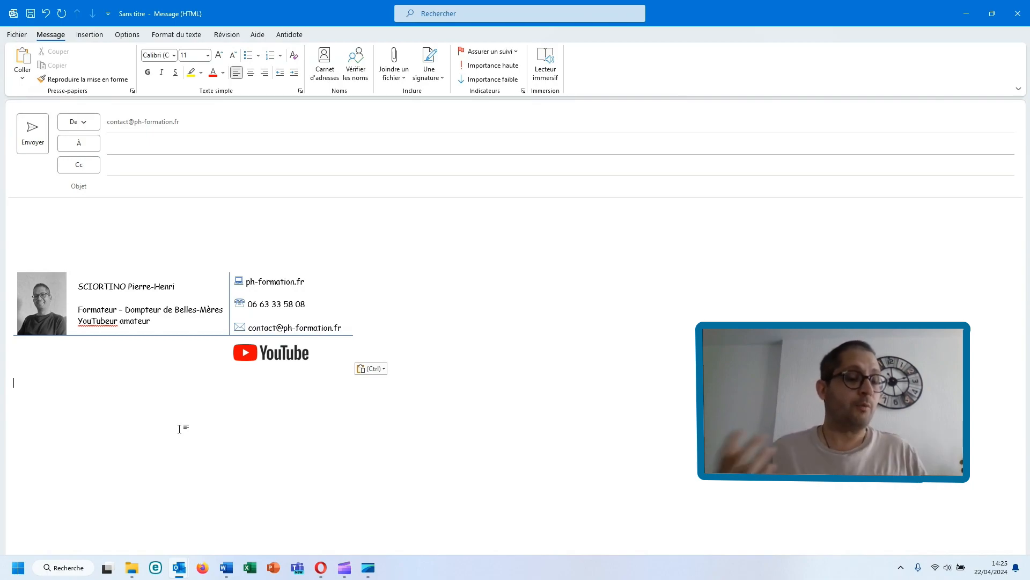
- Address the message to the suggested personal e-mail contact and send it without a subject
{"action": "left_click", "coordinate": [135, 145]}
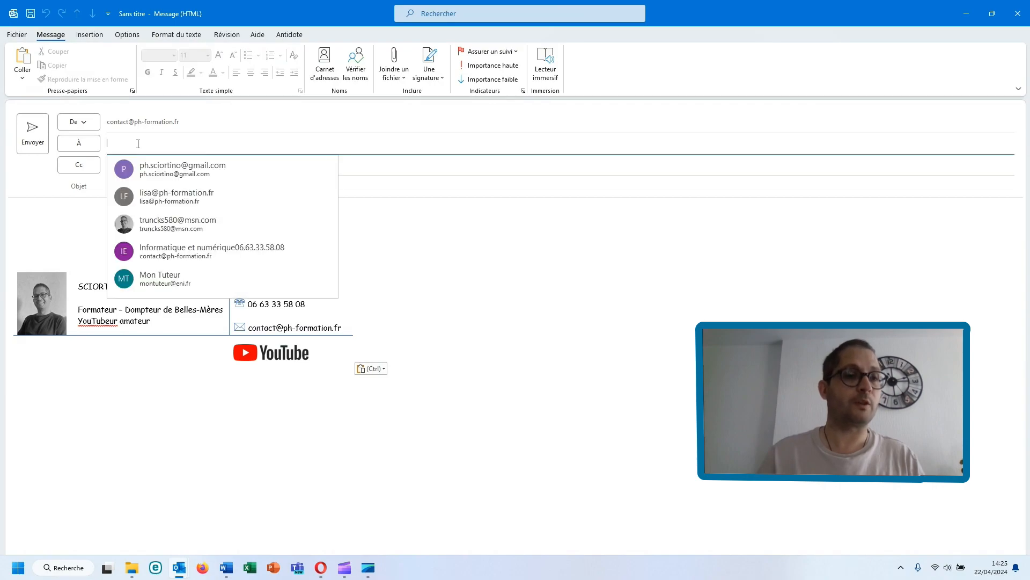
{"action": "type", "text": "ph"}
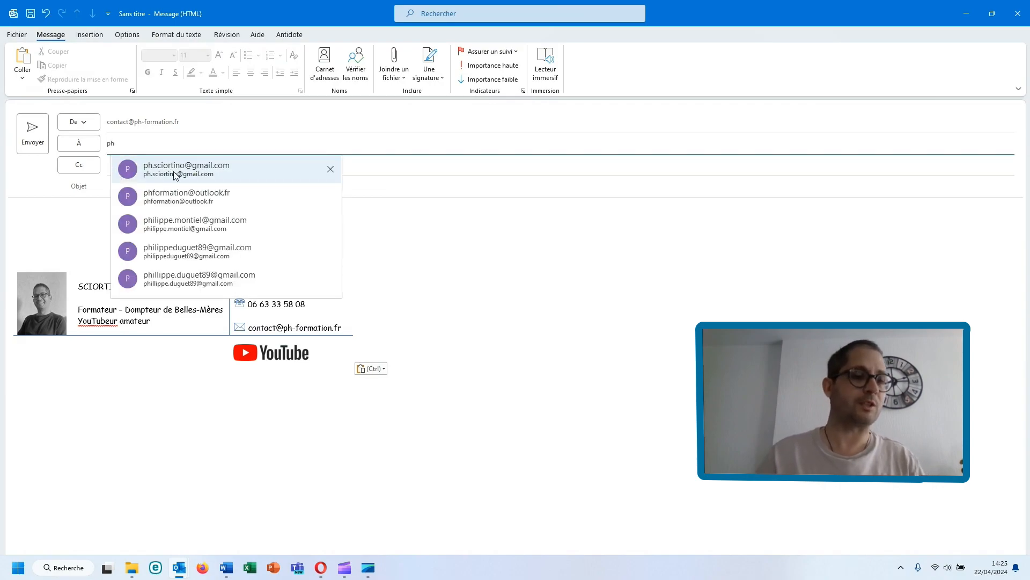
{"action": "left_click", "coordinate": [175, 170]}
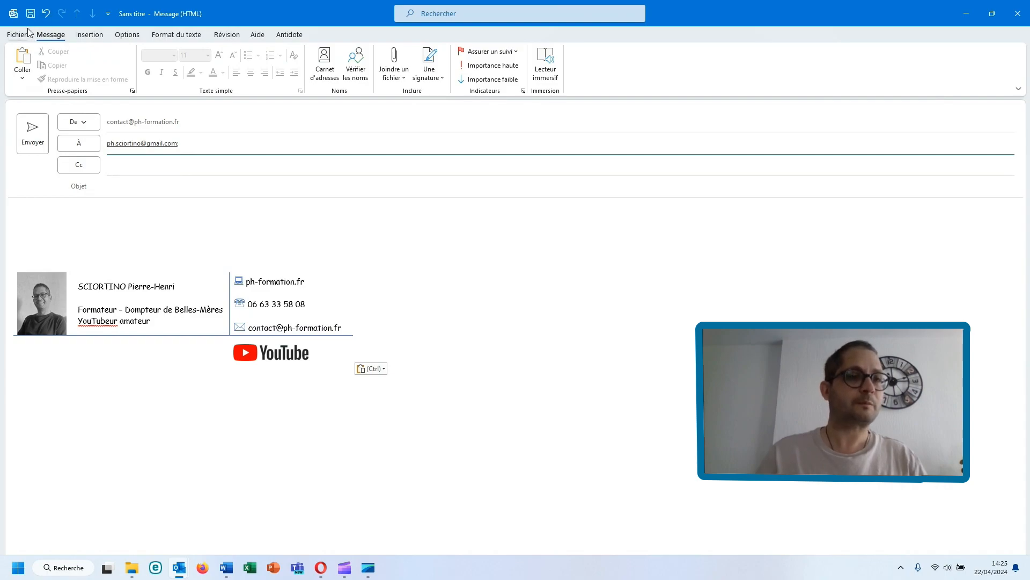
{"action": "left_click", "coordinate": [33, 132]}
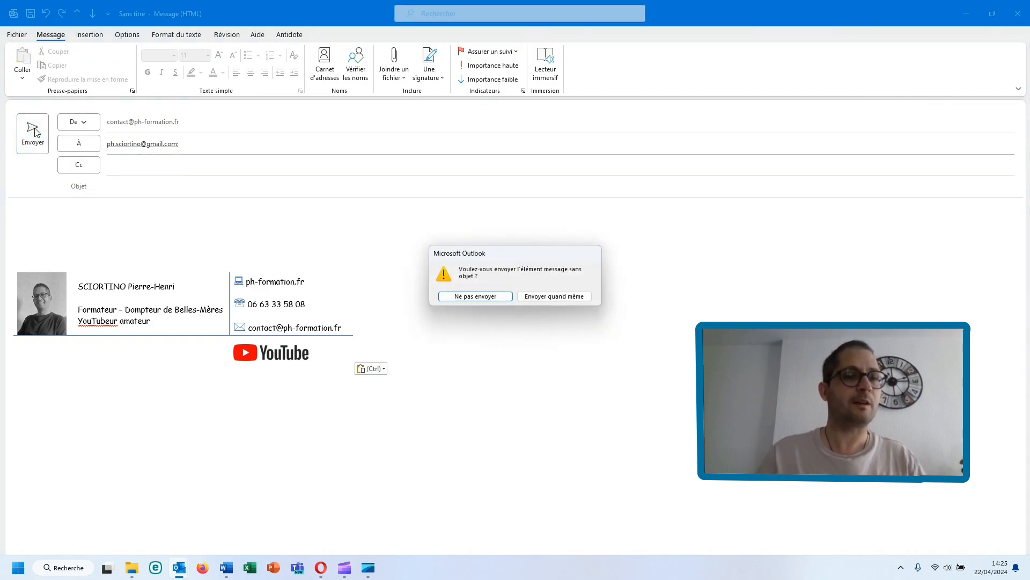
{"action": "left_click", "coordinate": [562, 301]}
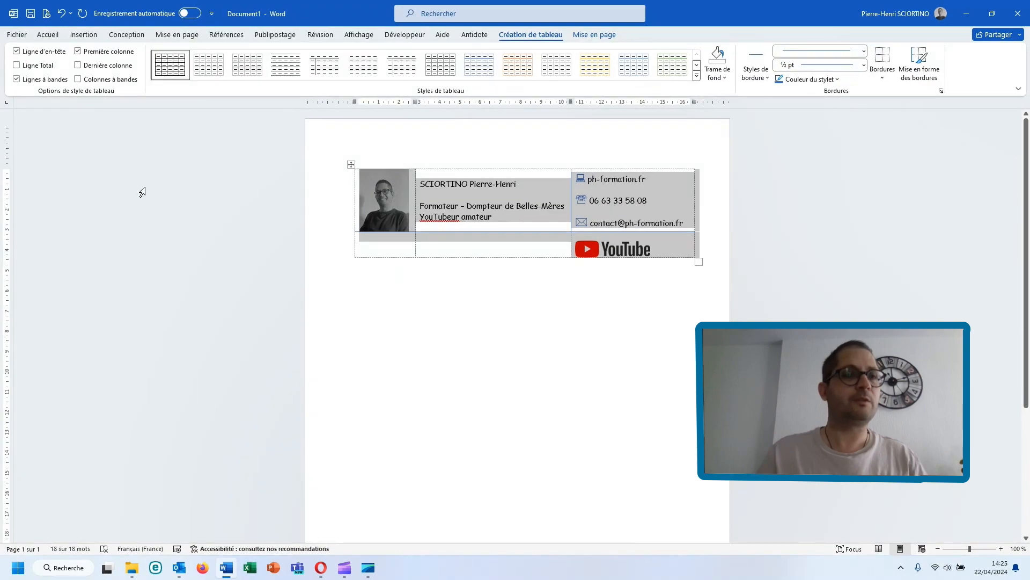
- Switch to the Outlook inbox, search for the "signa" command and open the signature management dialog
{"action": "left_click", "coordinate": [48, 35]}
{"action": "left_click", "coordinate": [180, 566]}
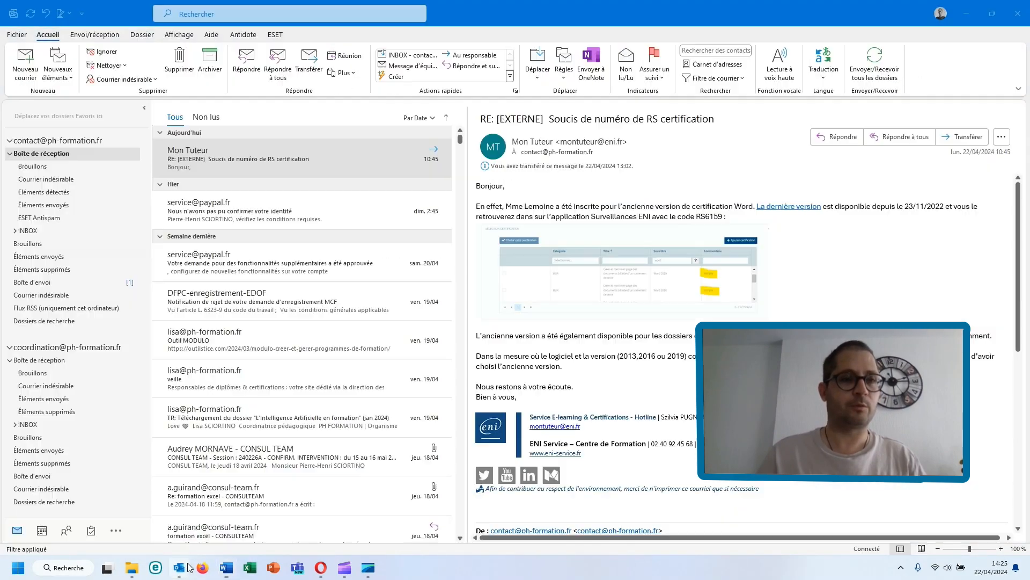
{"action": "left_click", "coordinate": [235, 20]}
{"action": "type", "text": "signa"}
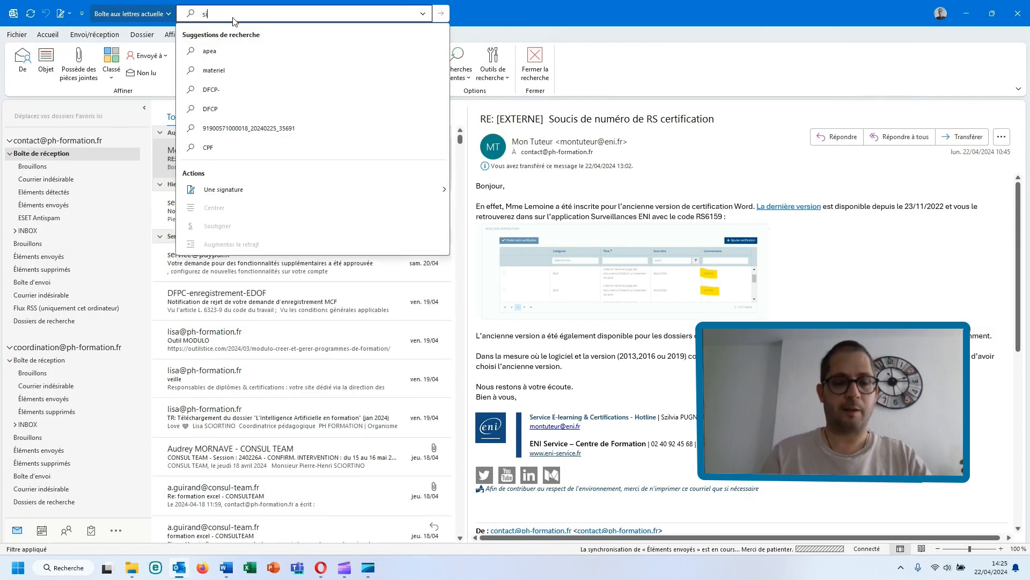
{"action": "mouse_move", "coordinate": [315, 191]}
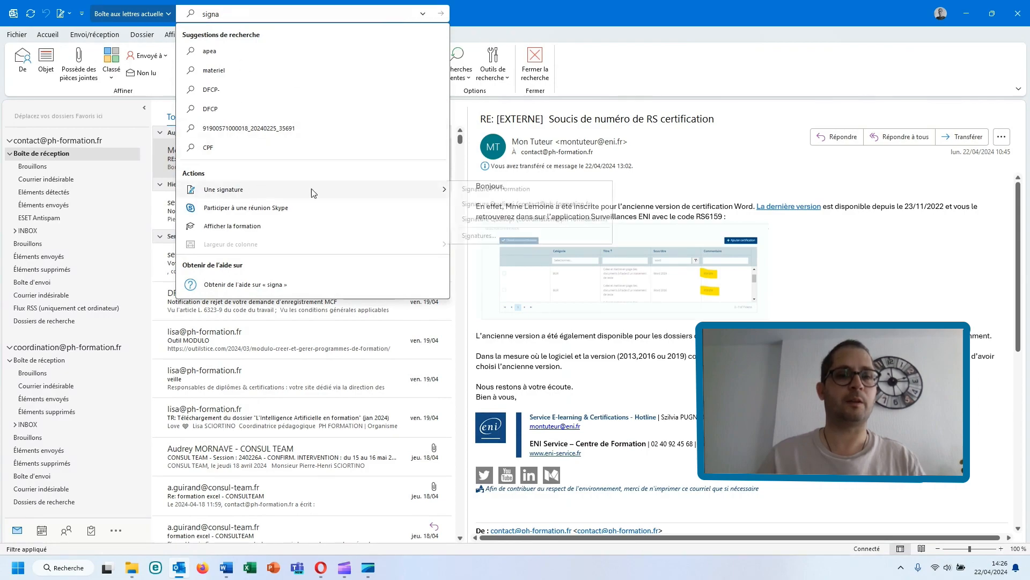
{"action": "left_click", "coordinate": [495, 237]}
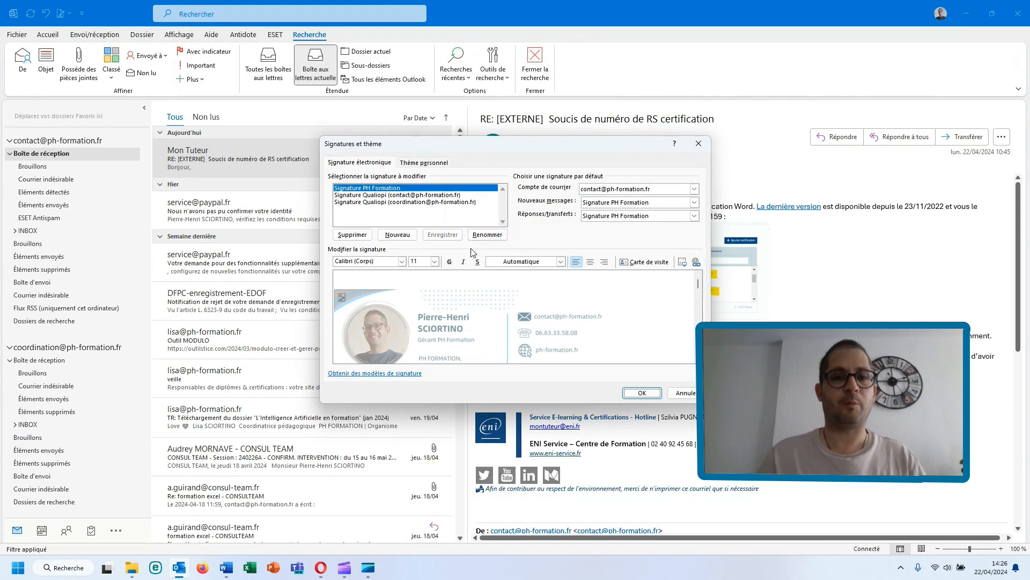
- Create a new Outlook signature named "test" and paste the copied signature table into its editing area
{"action": "left_click", "coordinate": [397, 237]}
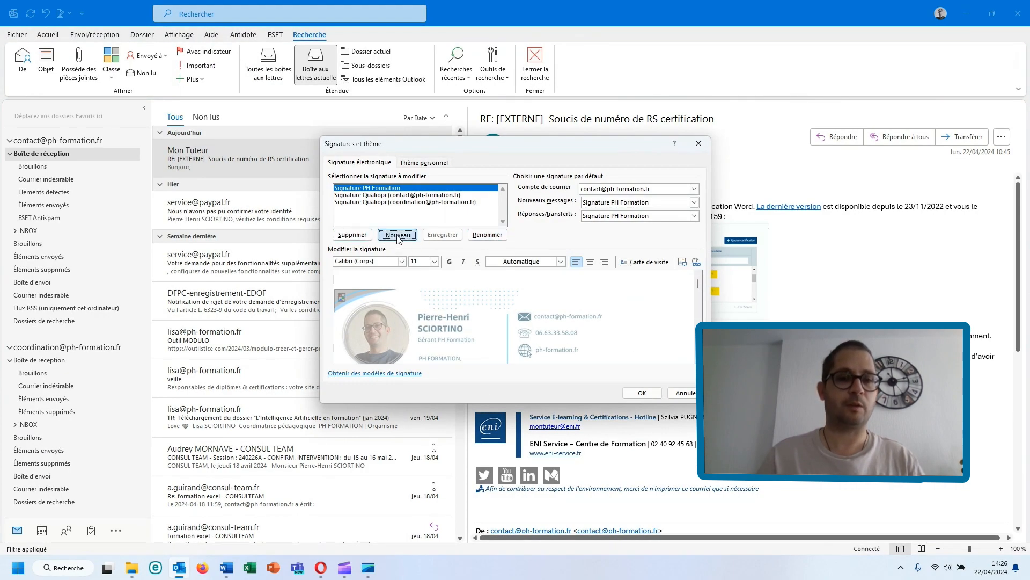
{"action": "type", "text": "tes"}
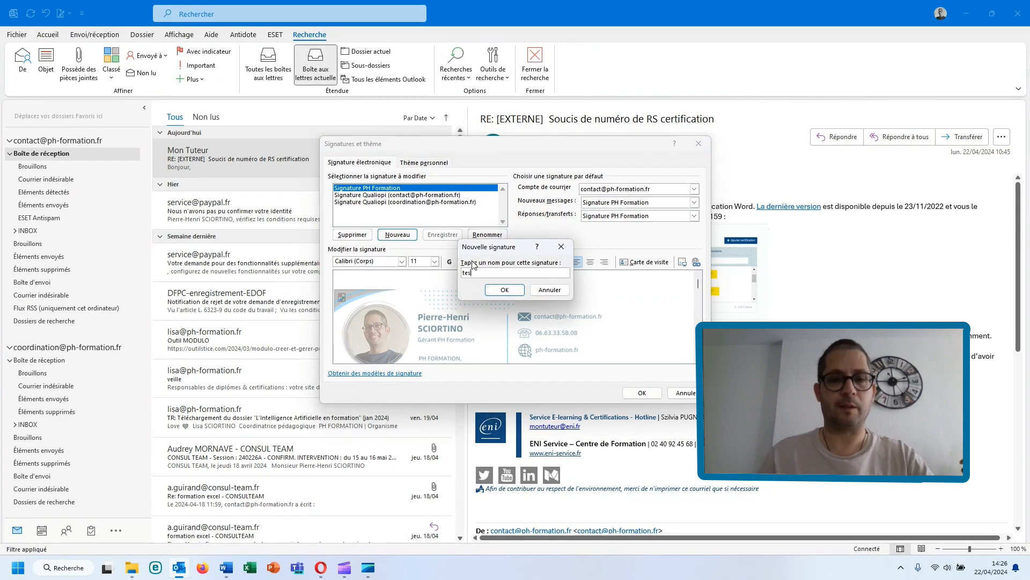
{"action": "type", "text": "t"}
{"action": "left_click", "coordinate": [504, 290]}
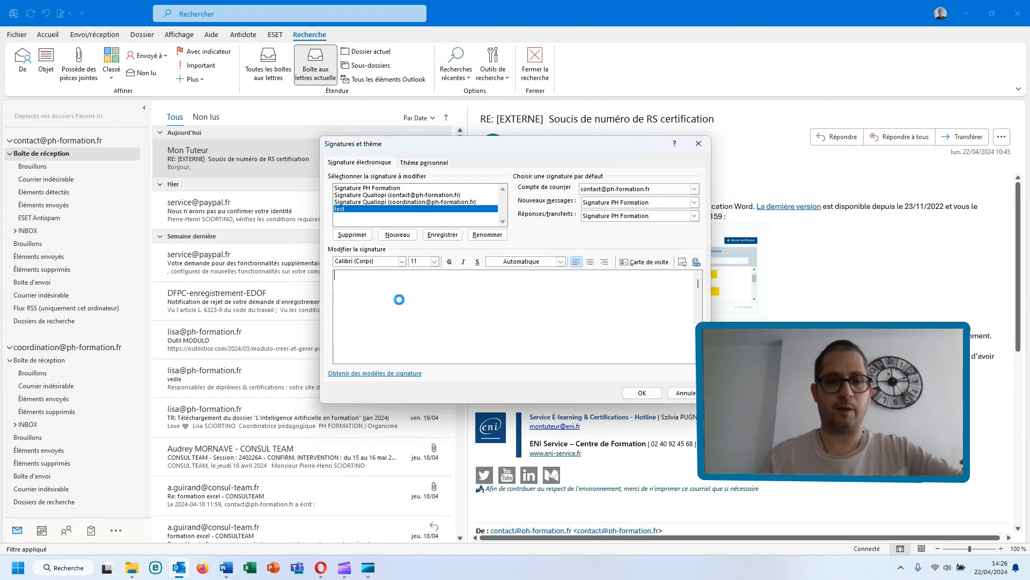
{"action": "key", "text": "ctrl+v"}
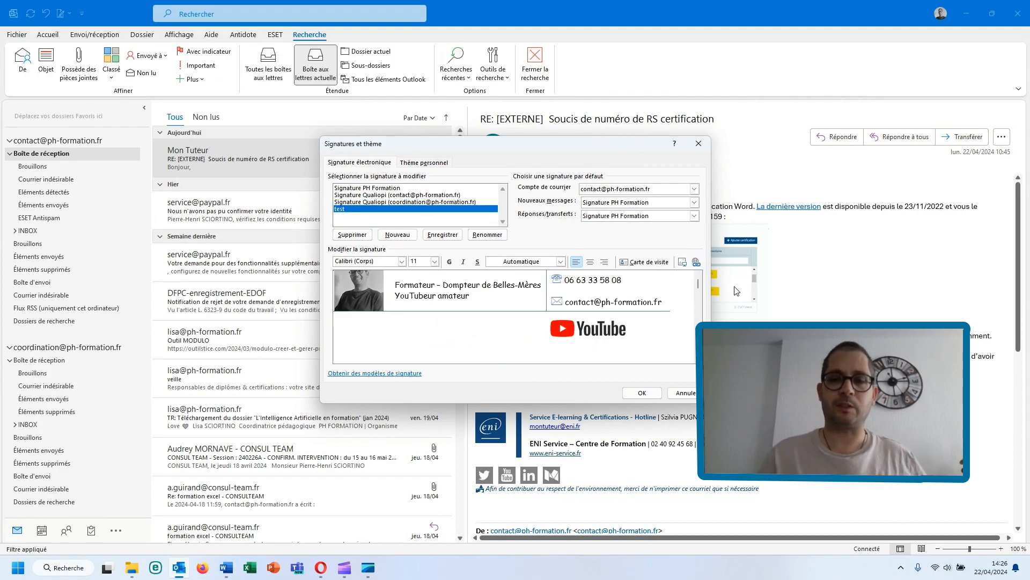
- Delete the "test" signature and close the signature management dialog
{"action": "left_click", "coordinate": [352, 235]}
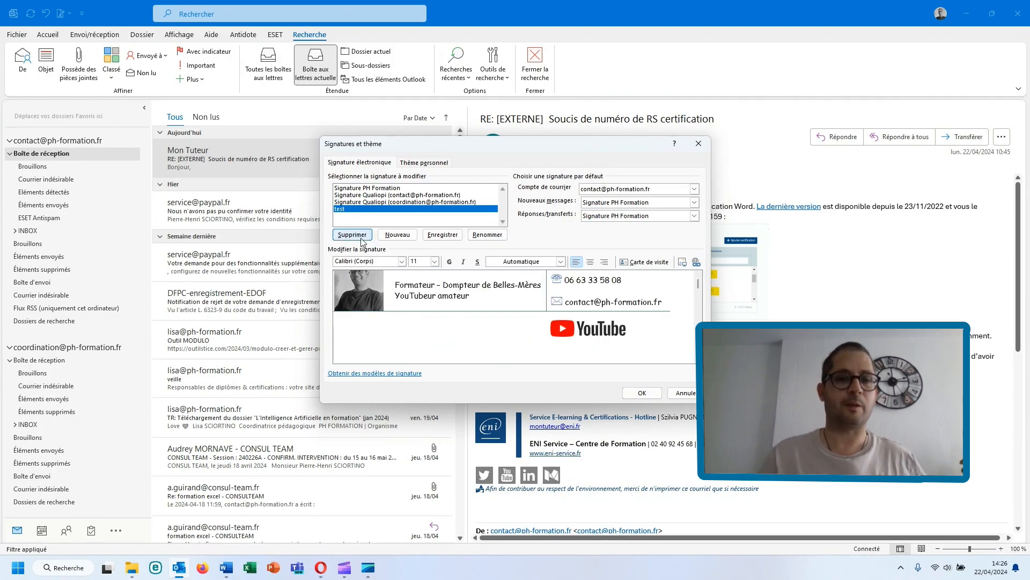
{"action": "left_click", "coordinate": [490, 311]}
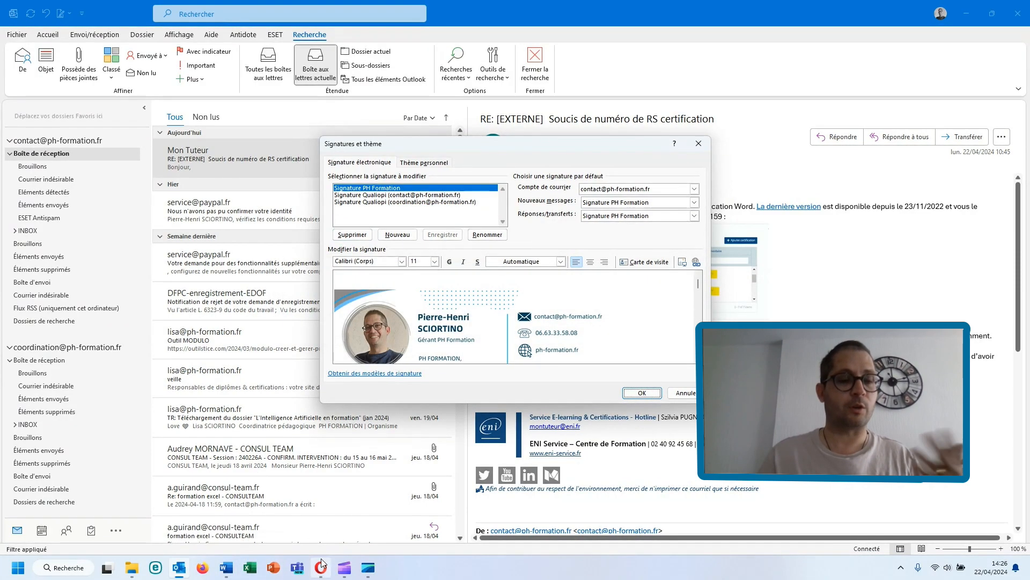
{"action": "left_click", "coordinate": [698, 143]}
- Open the received subjectless test message in Outlook's personal Gmail inbox and in Gmail in the browser to check the signature
{"action": "scroll", "coordinate": [43, 209], "scroll_direction": "down", "scroll_amount": 9}
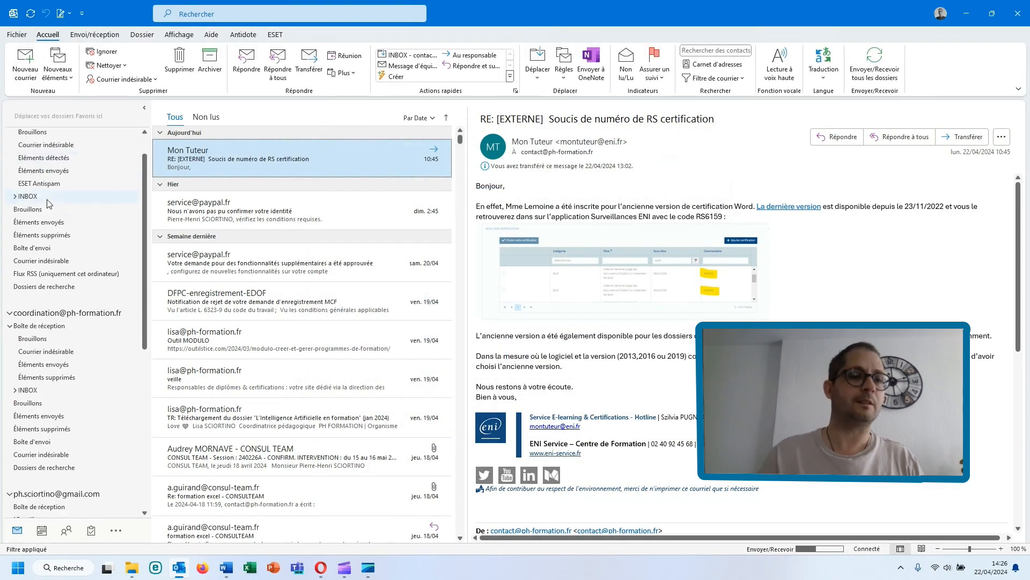
{"action": "left_click", "coordinate": [47, 192]}
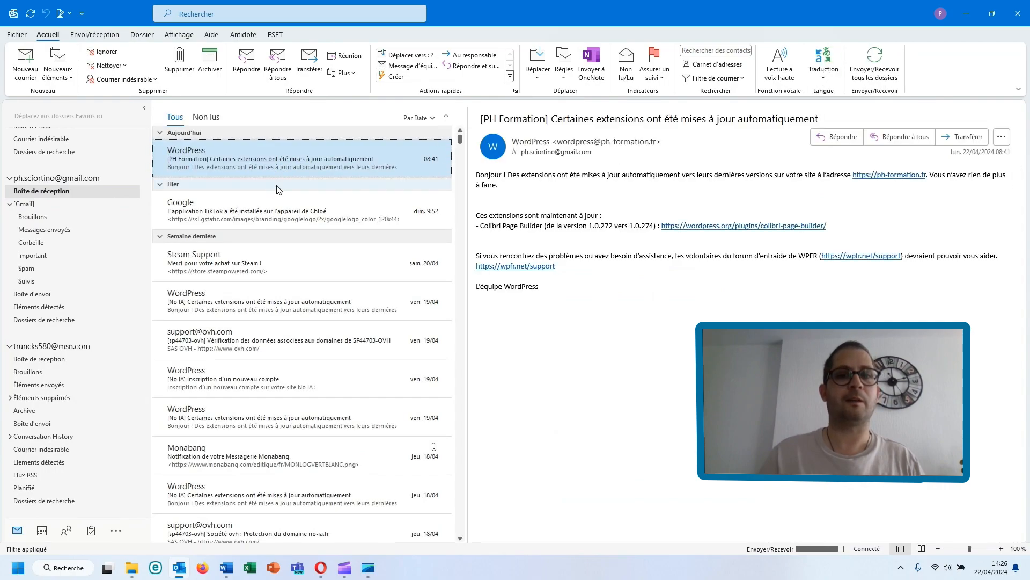
{"action": "left_click", "coordinate": [256, 153]}
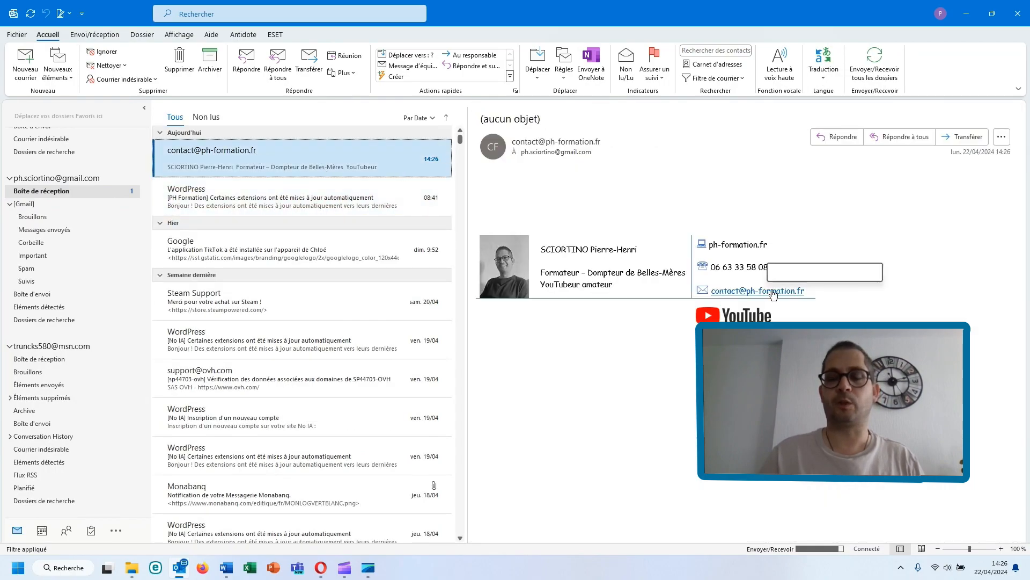
{"action": "left_click", "coordinate": [322, 567]}
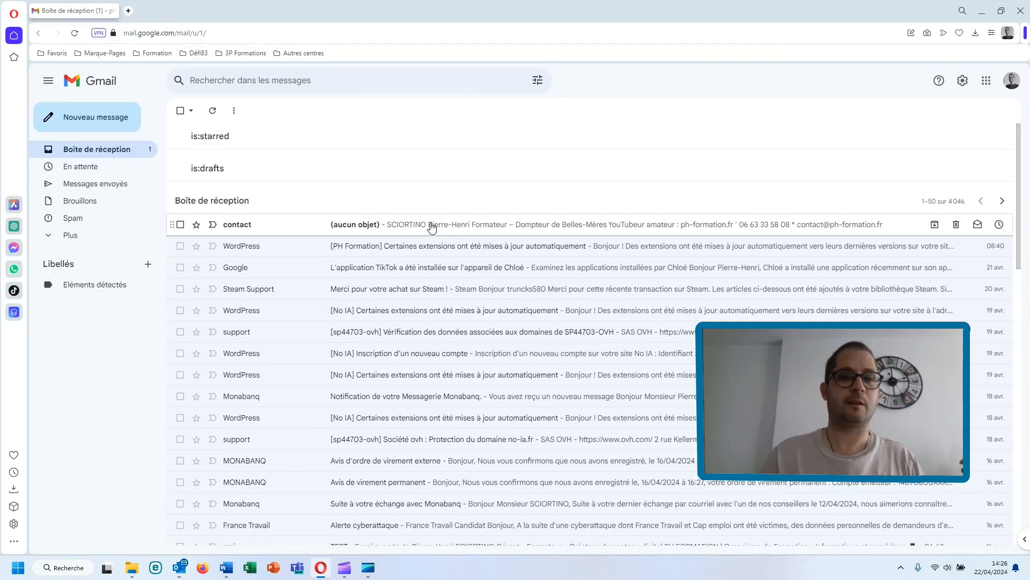
{"action": "left_click", "coordinate": [428, 223]}
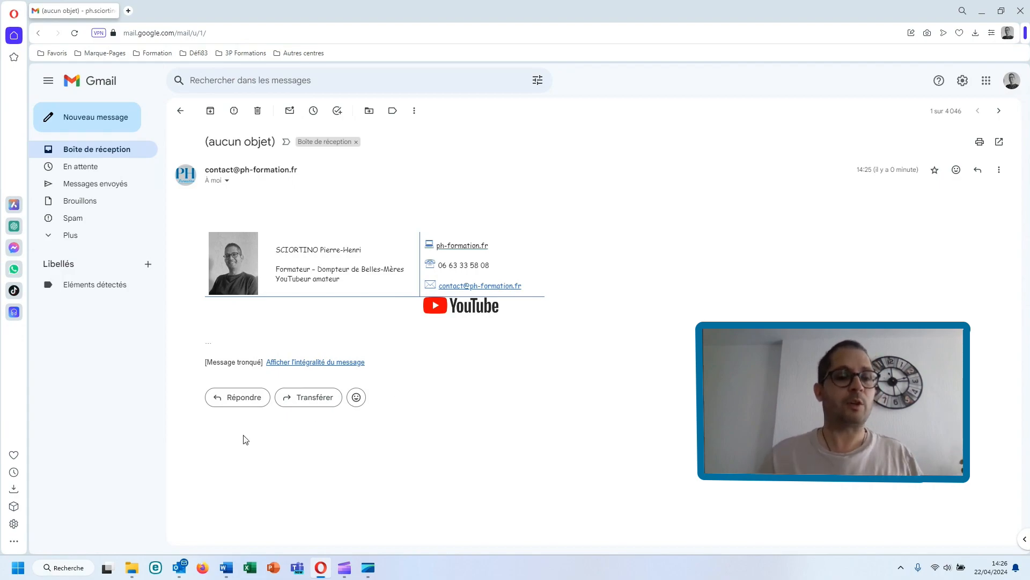
- Switch to the Word document and select the YouTube logo in the signature table
{"action": "left_click", "coordinate": [236, 568]}
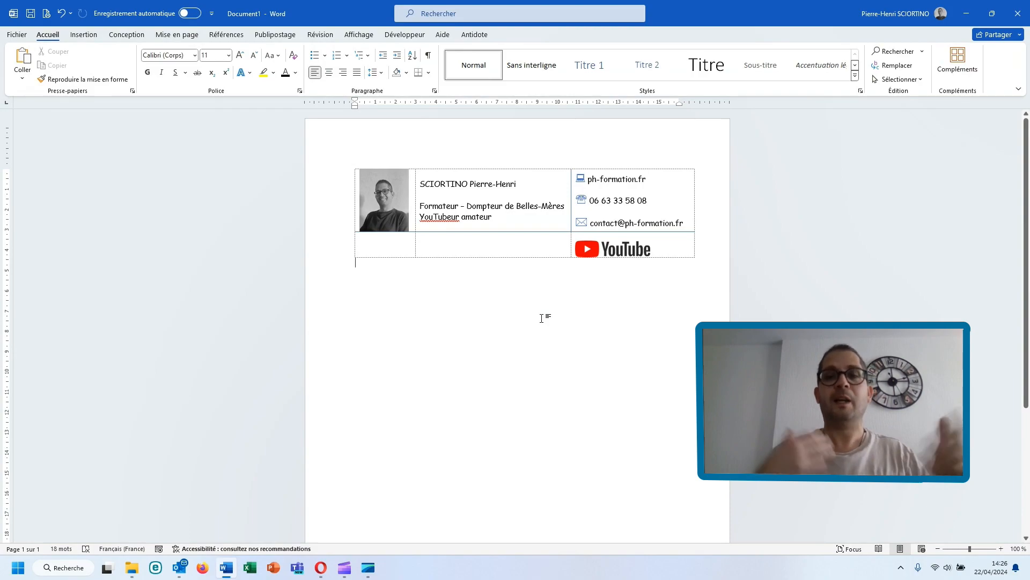
{"action": "left_click", "coordinate": [643, 244]}
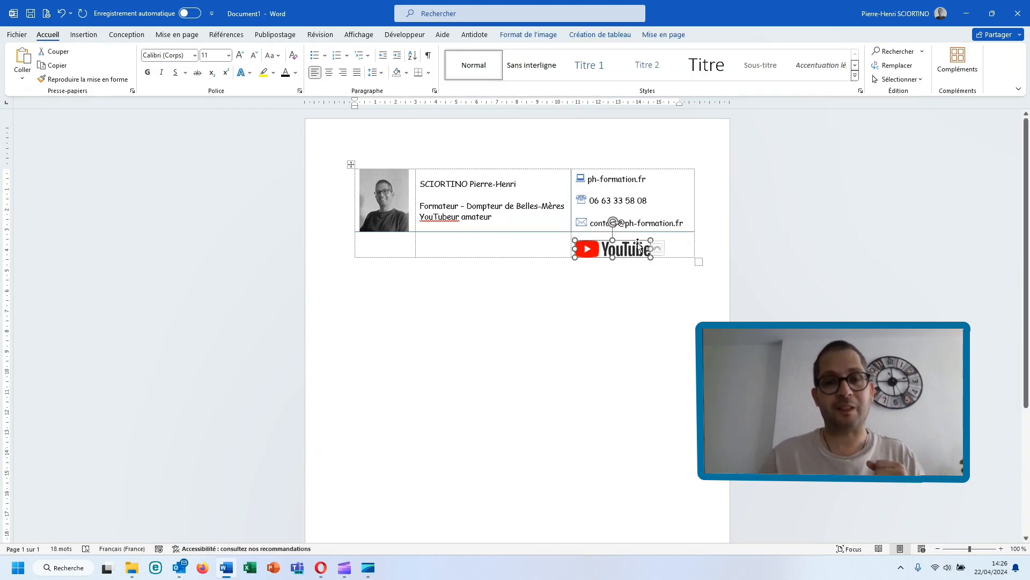